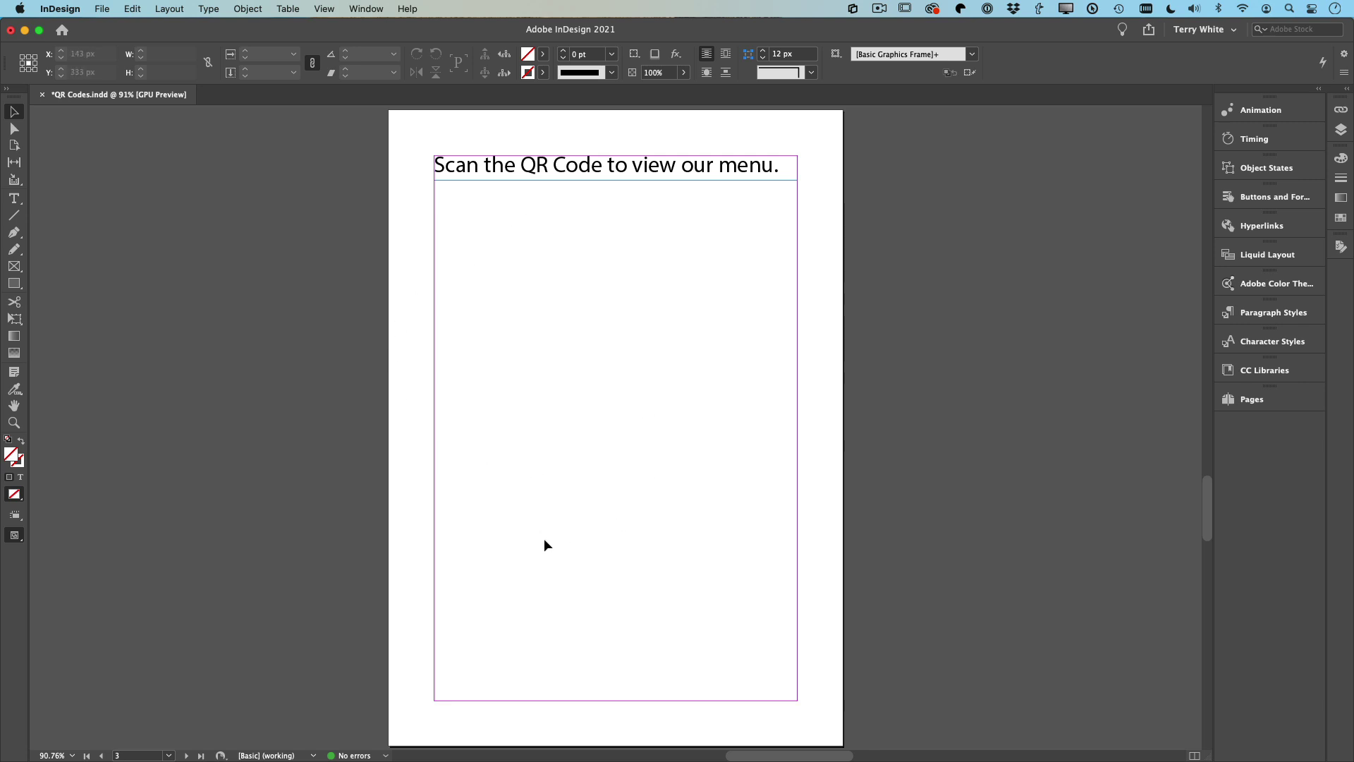
Step: Draw an empty 288 × 222 px frame across the margins beneath the heading and bring up its context menu
click(15, 268)
drag(435, 313, 798, 594)
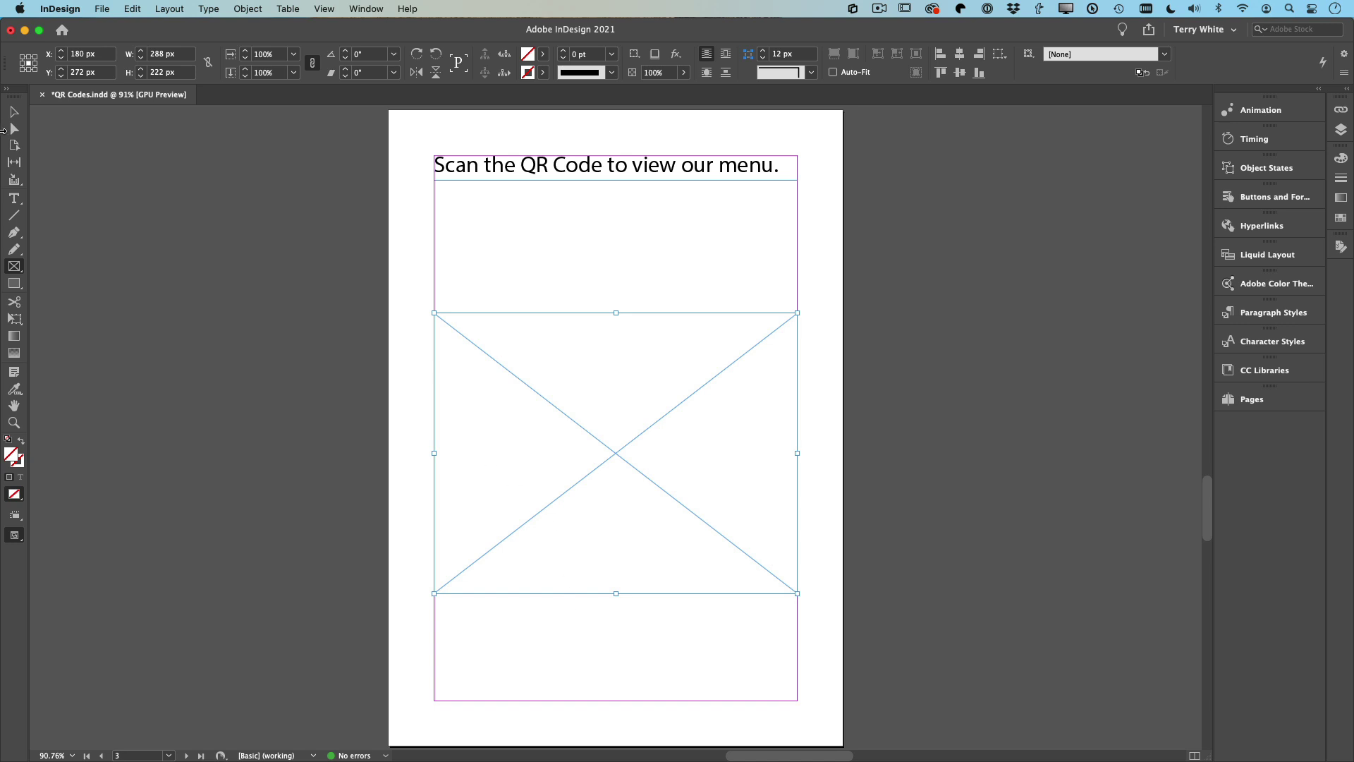
click(13, 113)
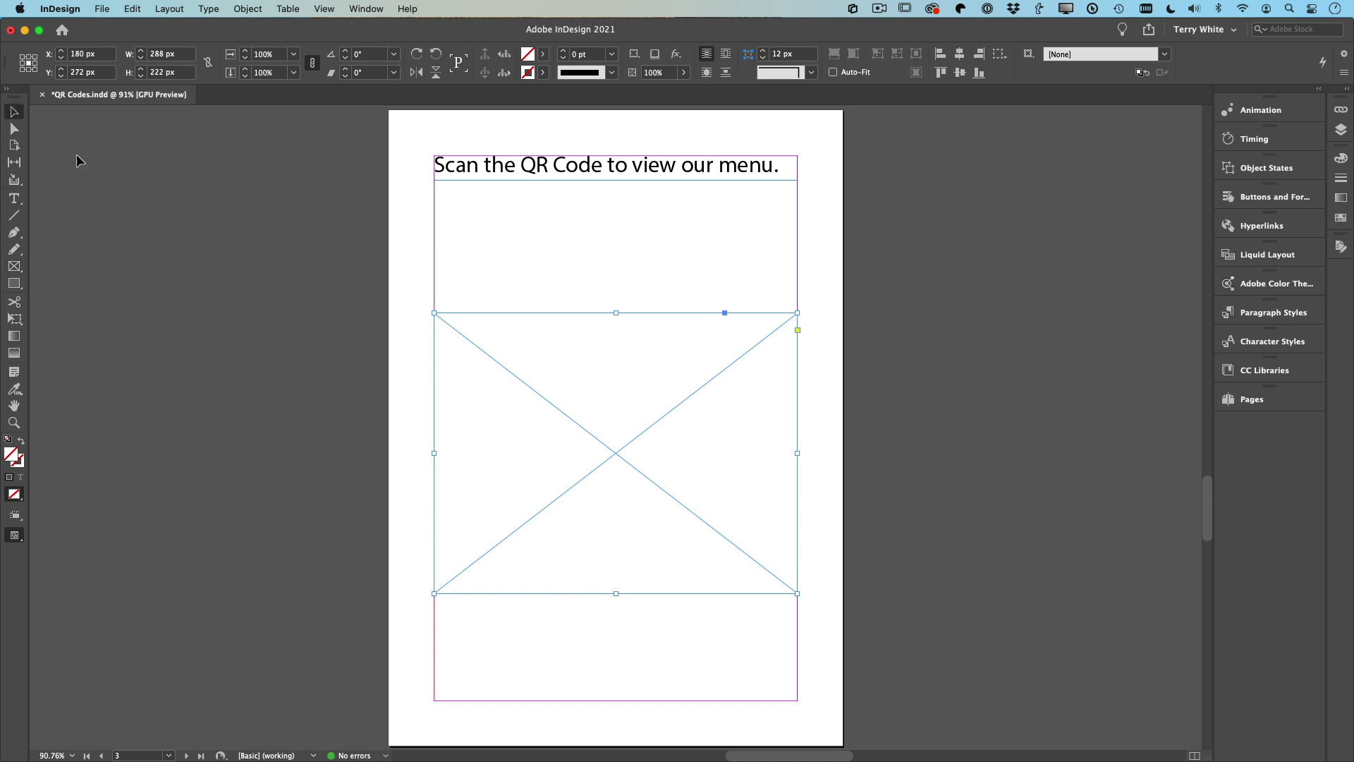
right_click(571, 381)
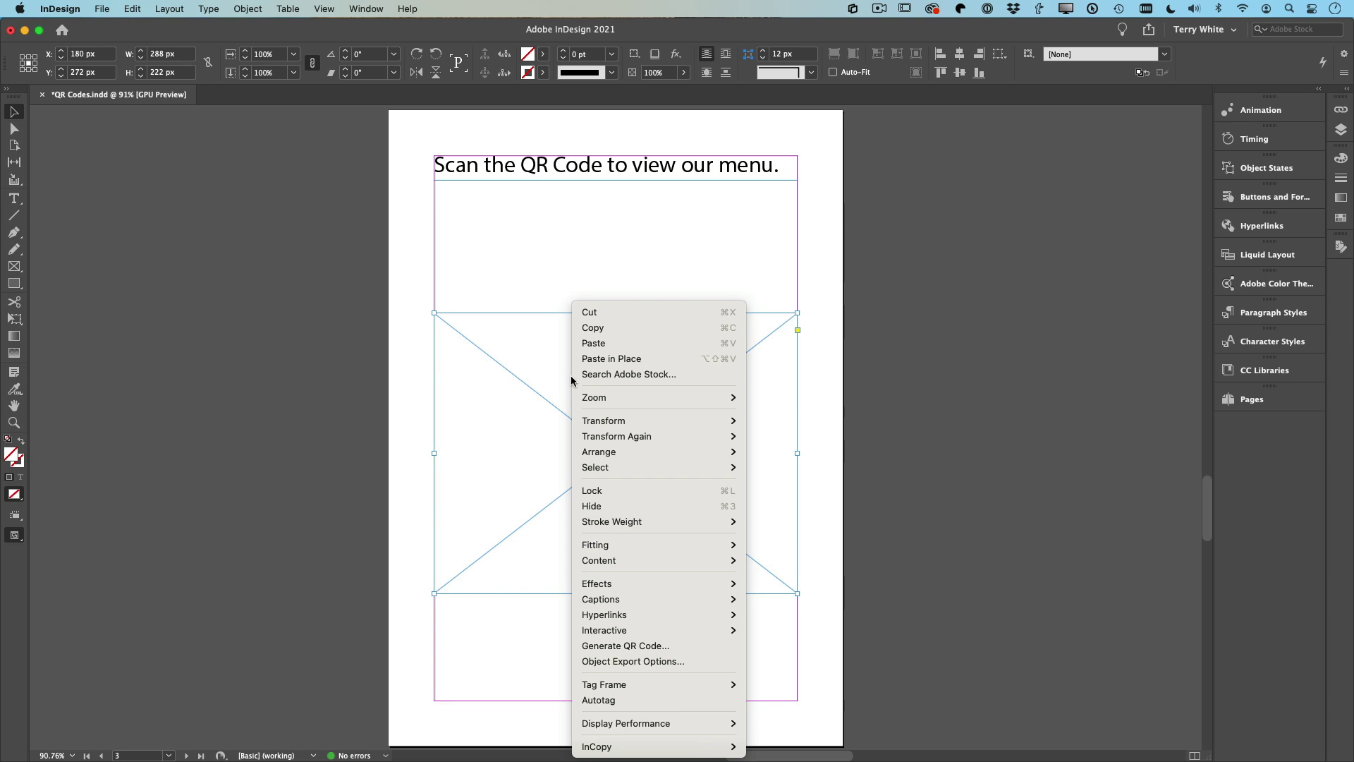
Step: Open Generate QR Code and try the Plain Text, Text Message, Email and Business Card types
click(665, 646)
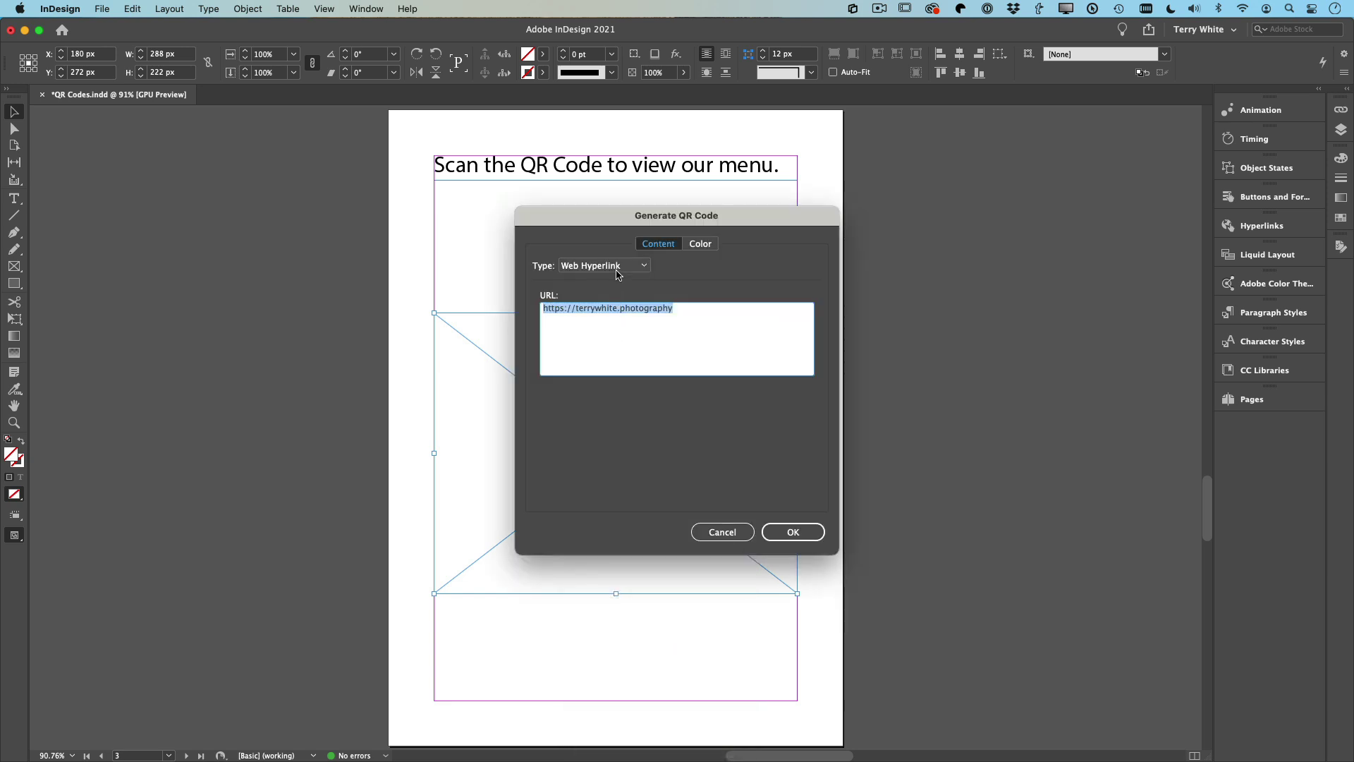
click(618, 266)
click(615, 296)
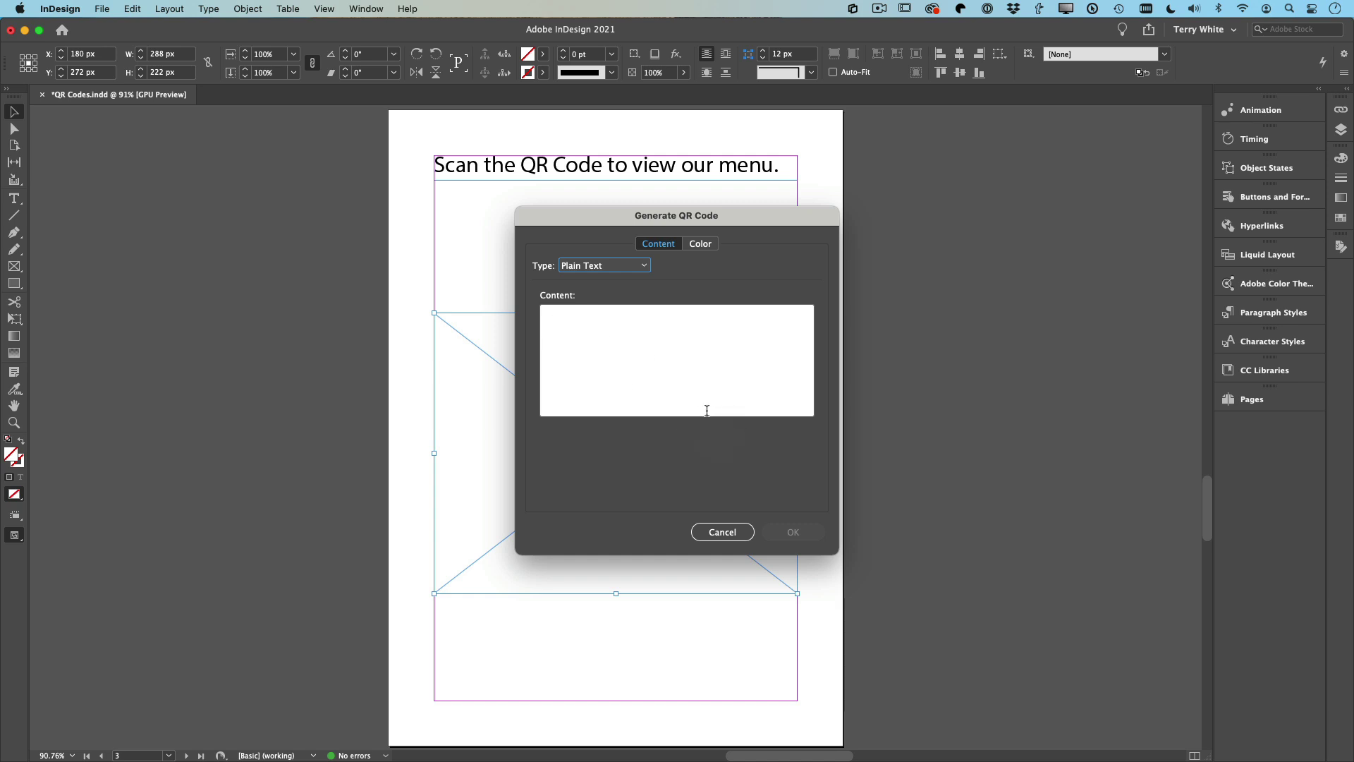
click(603, 266)
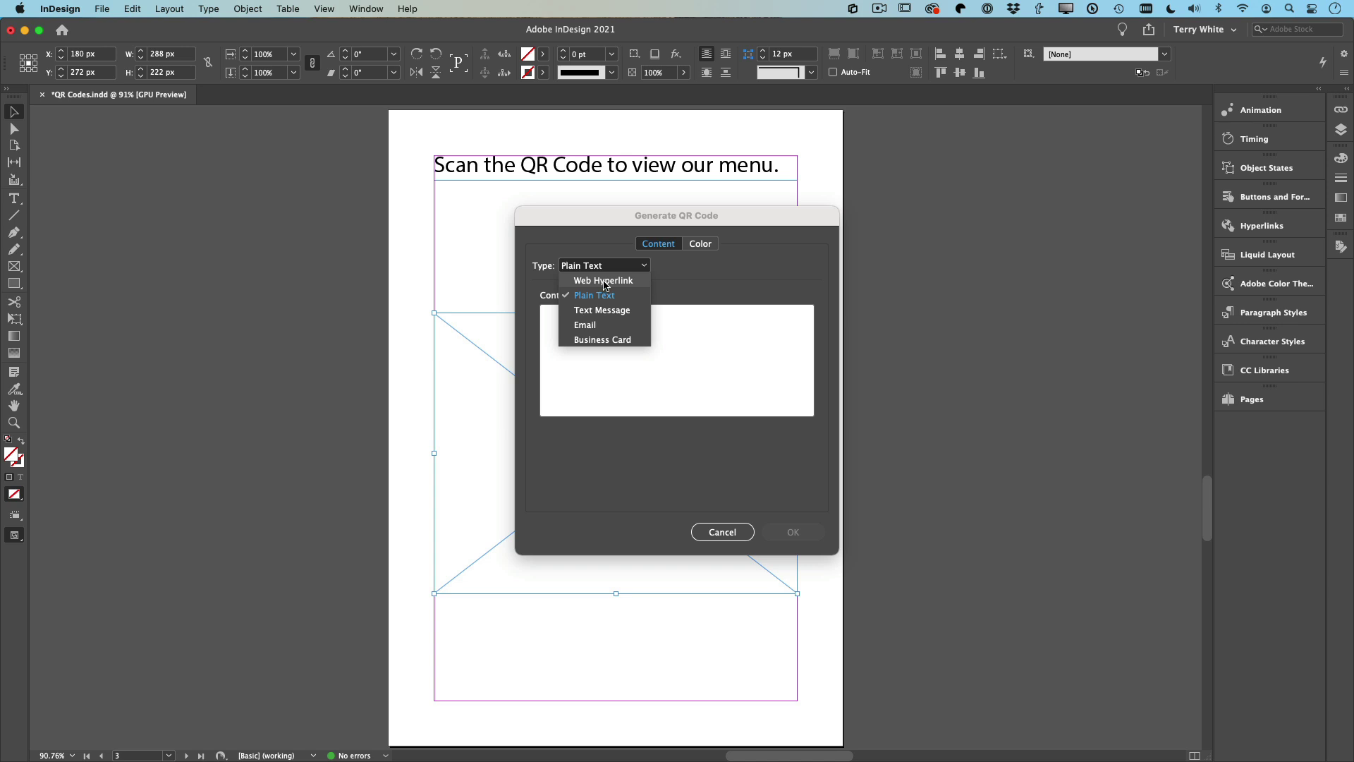
click(603, 311)
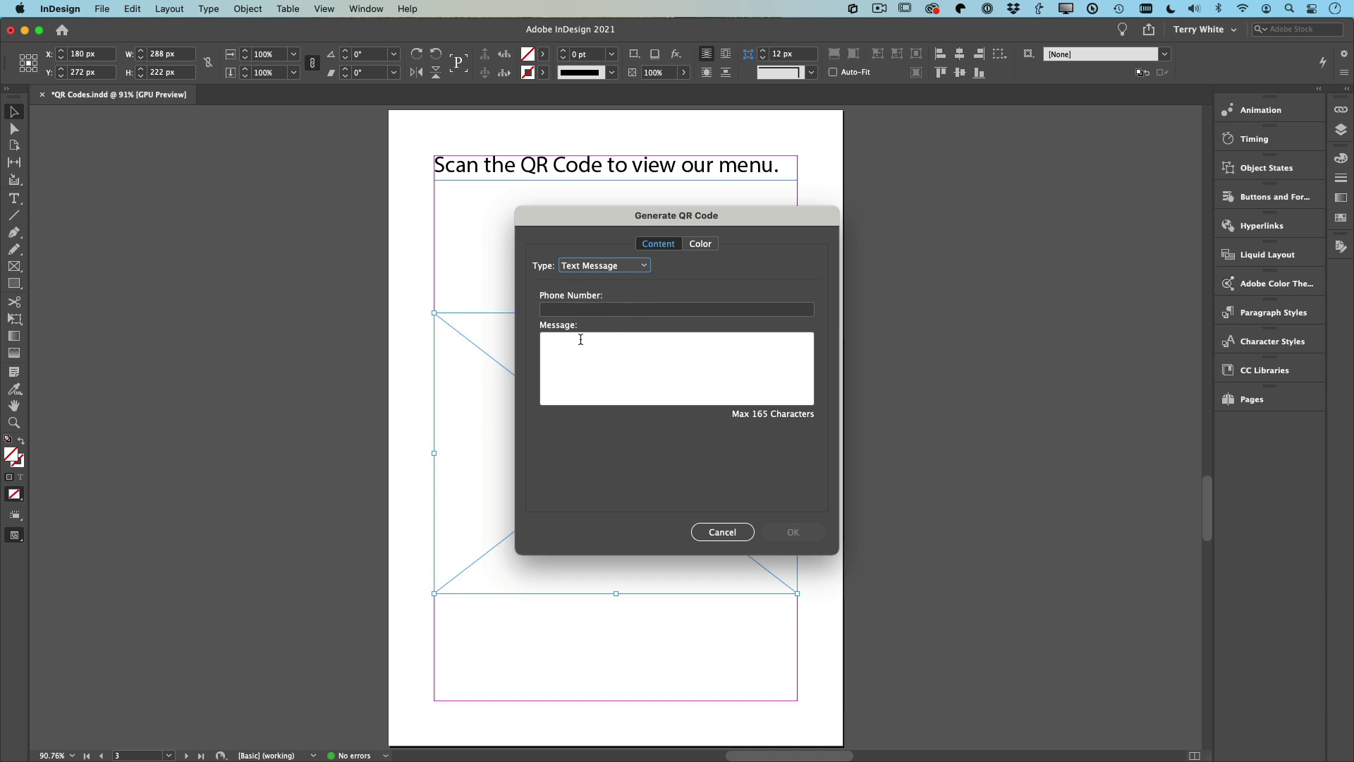
click(612, 268)
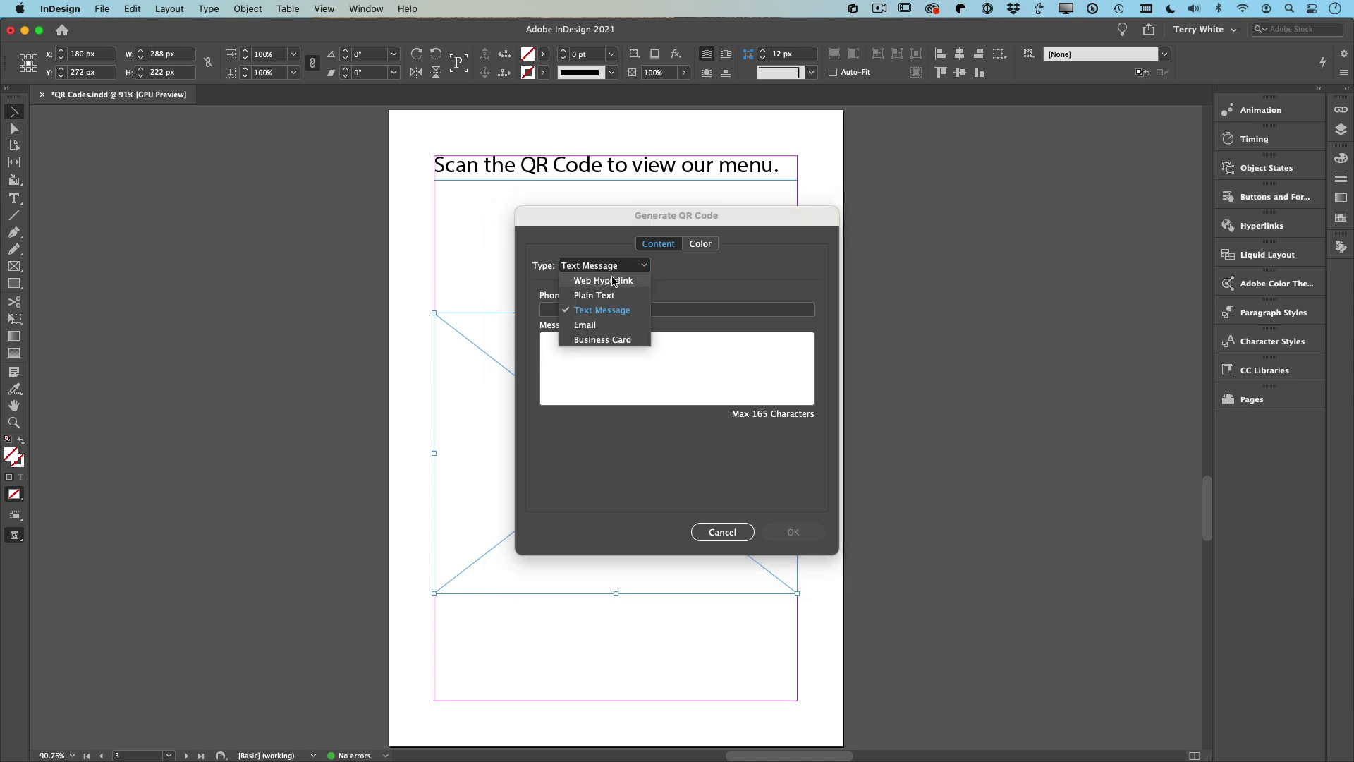
click(607, 323)
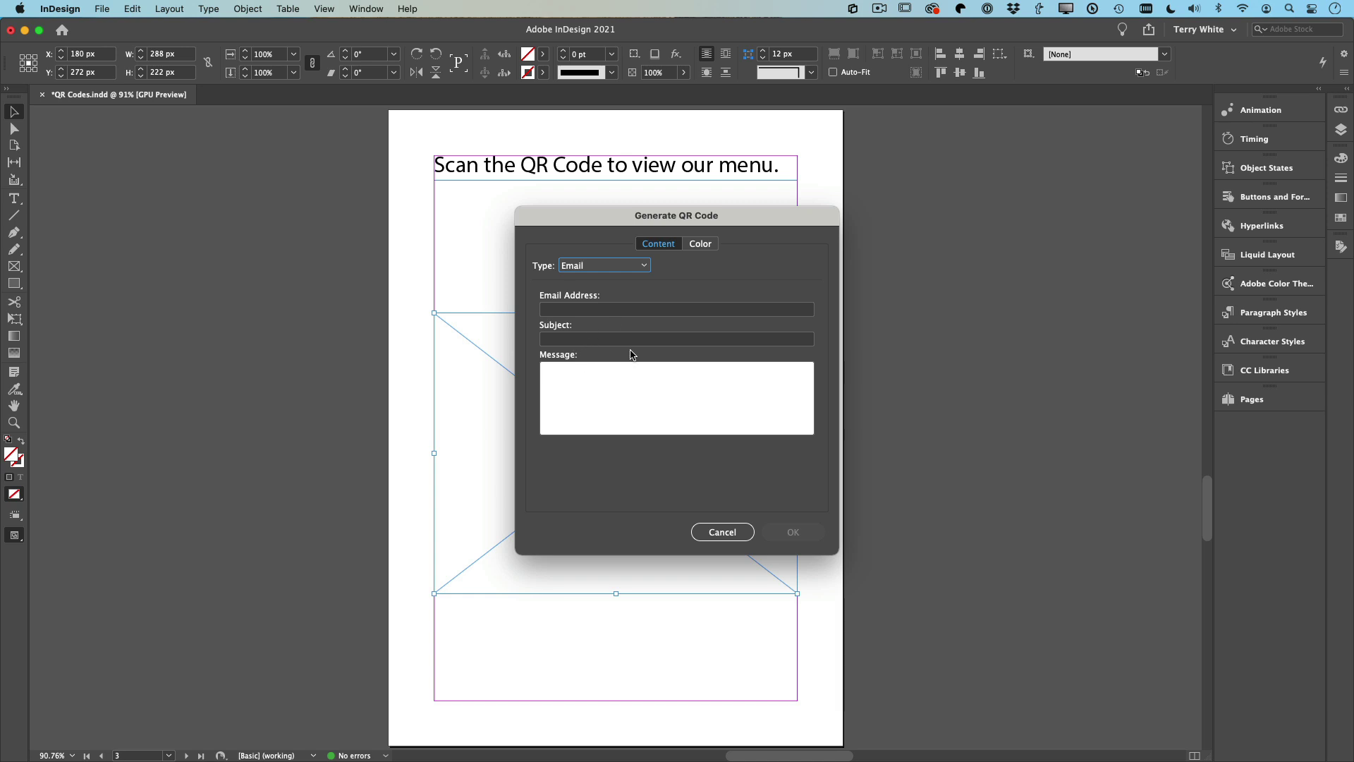
click(598, 268)
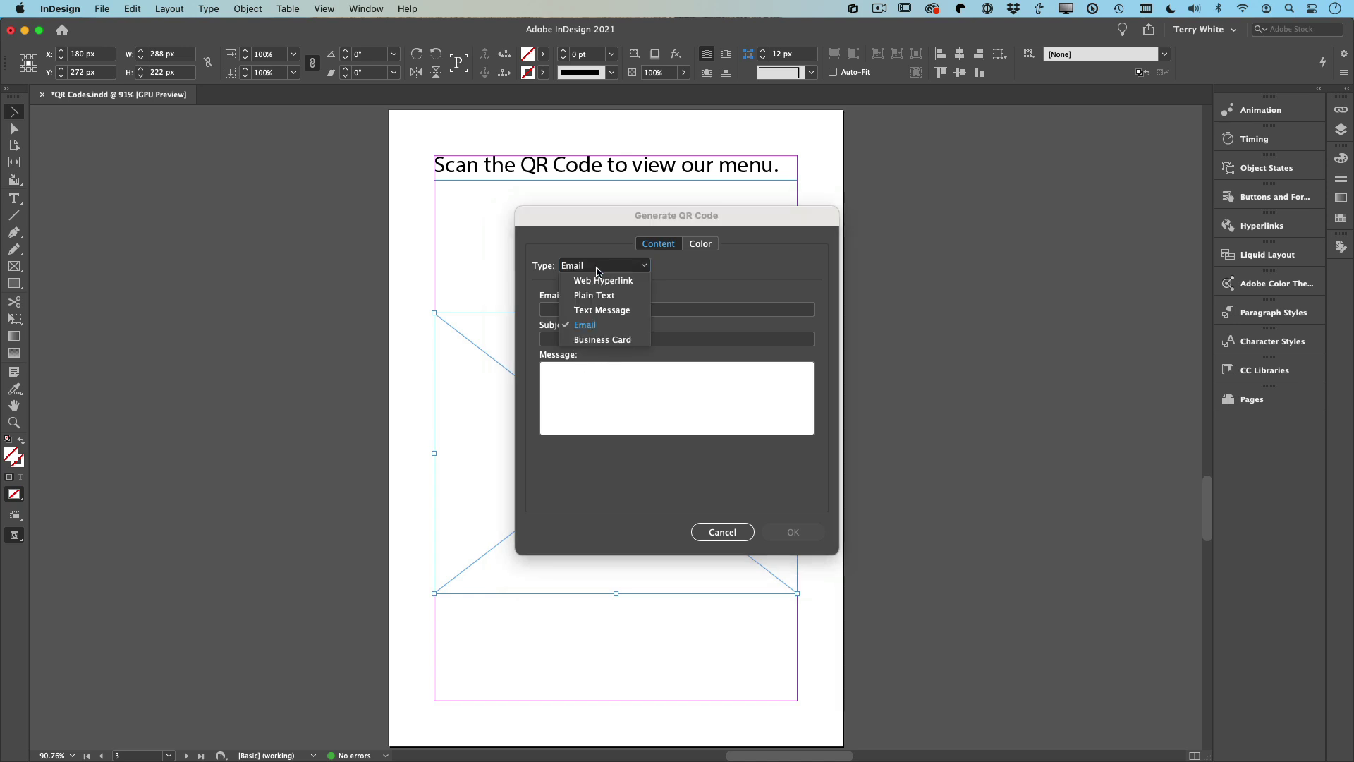
click(603, 340)
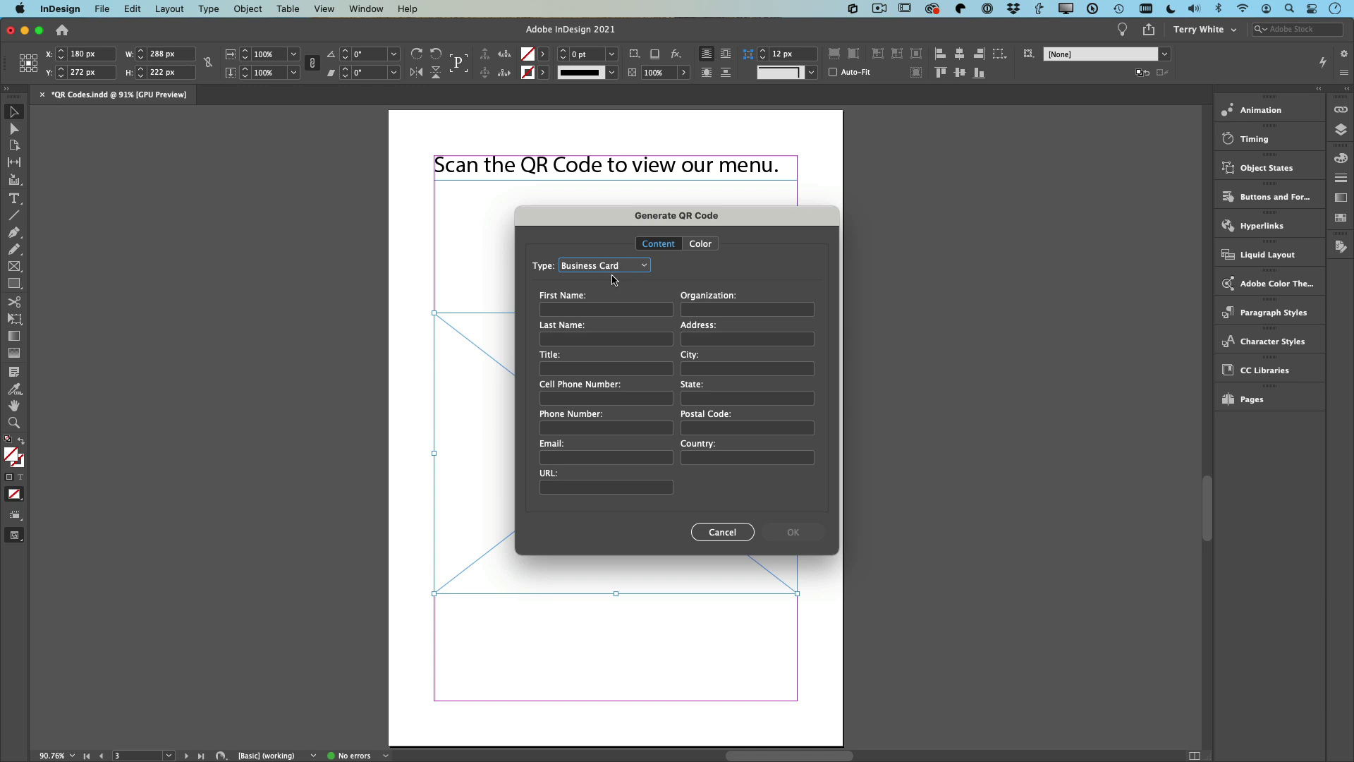
Step: Look over the Color tab, then set the type back to Web Hyperlink
click(699, 252)
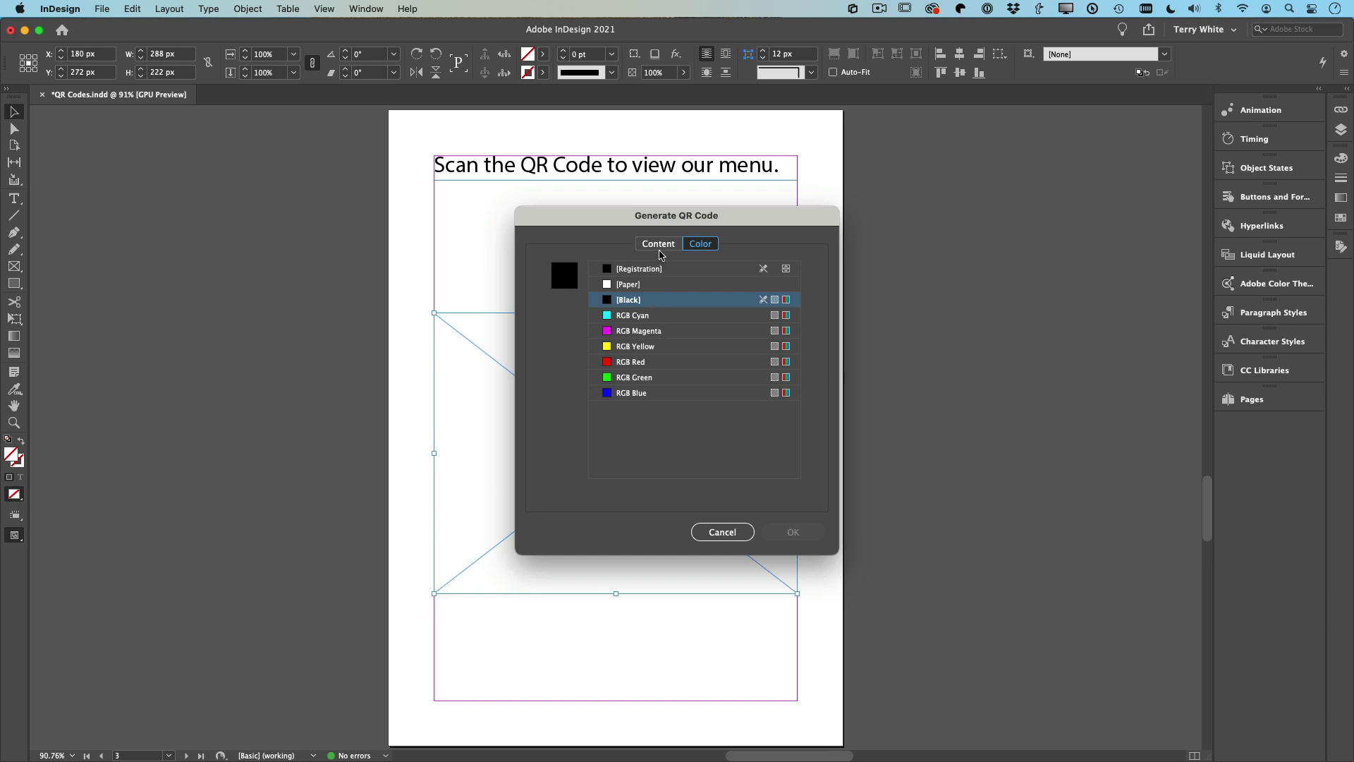
click(662, 244)
click(600, 266)
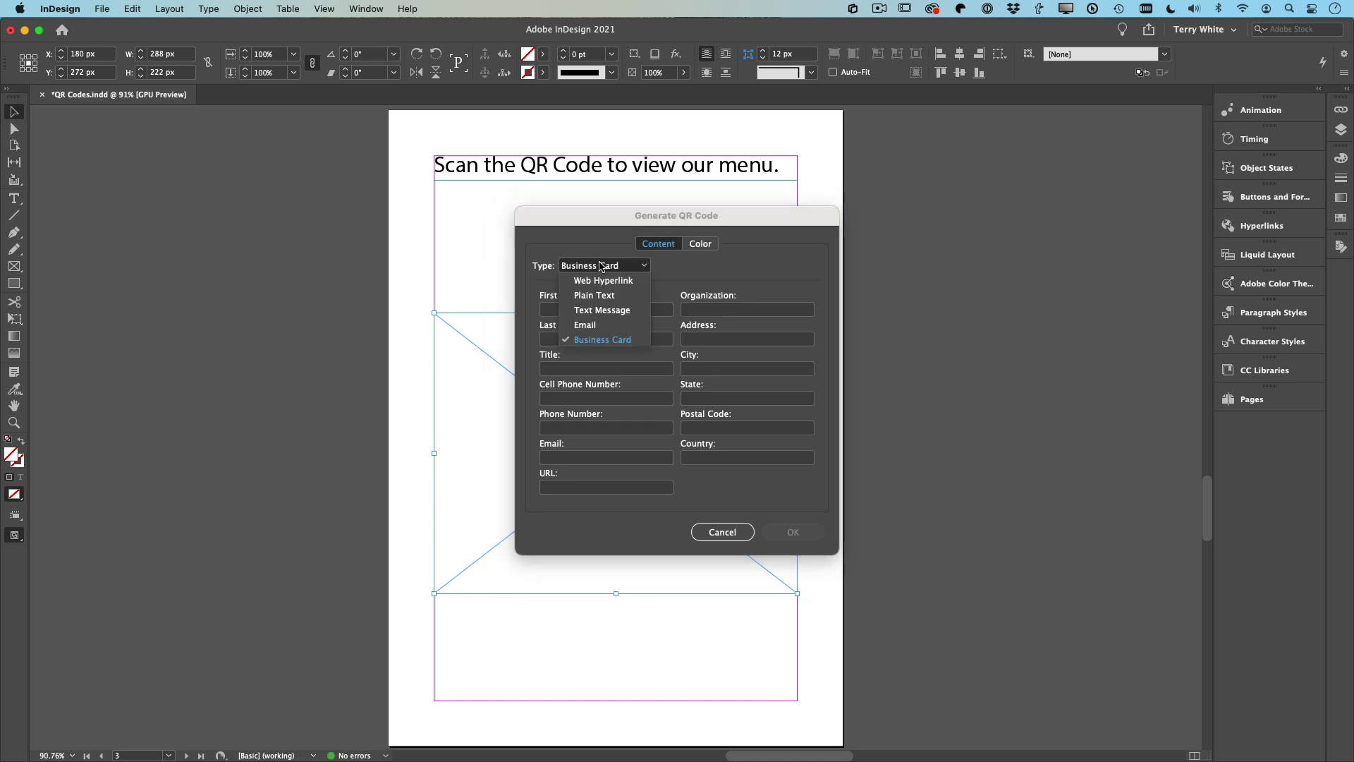
click(611, 279)
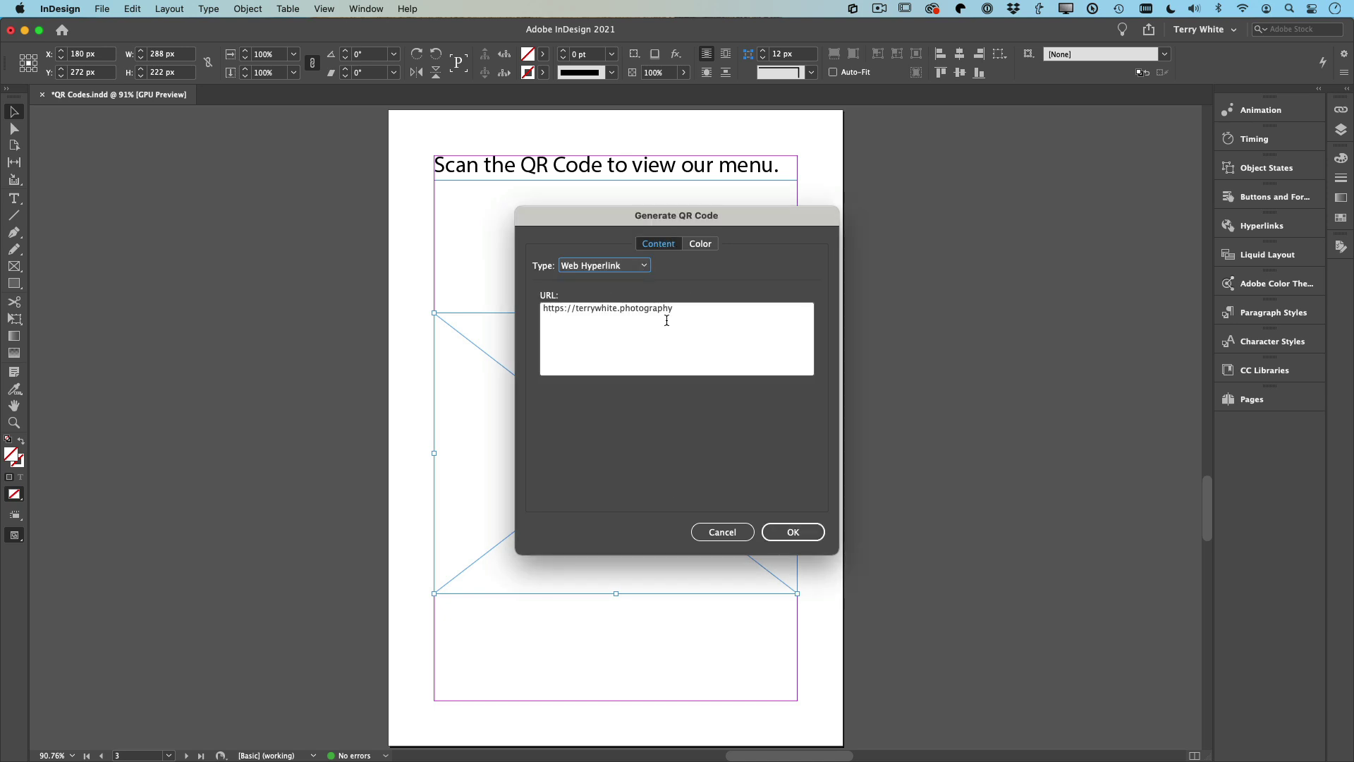
key(Tab)
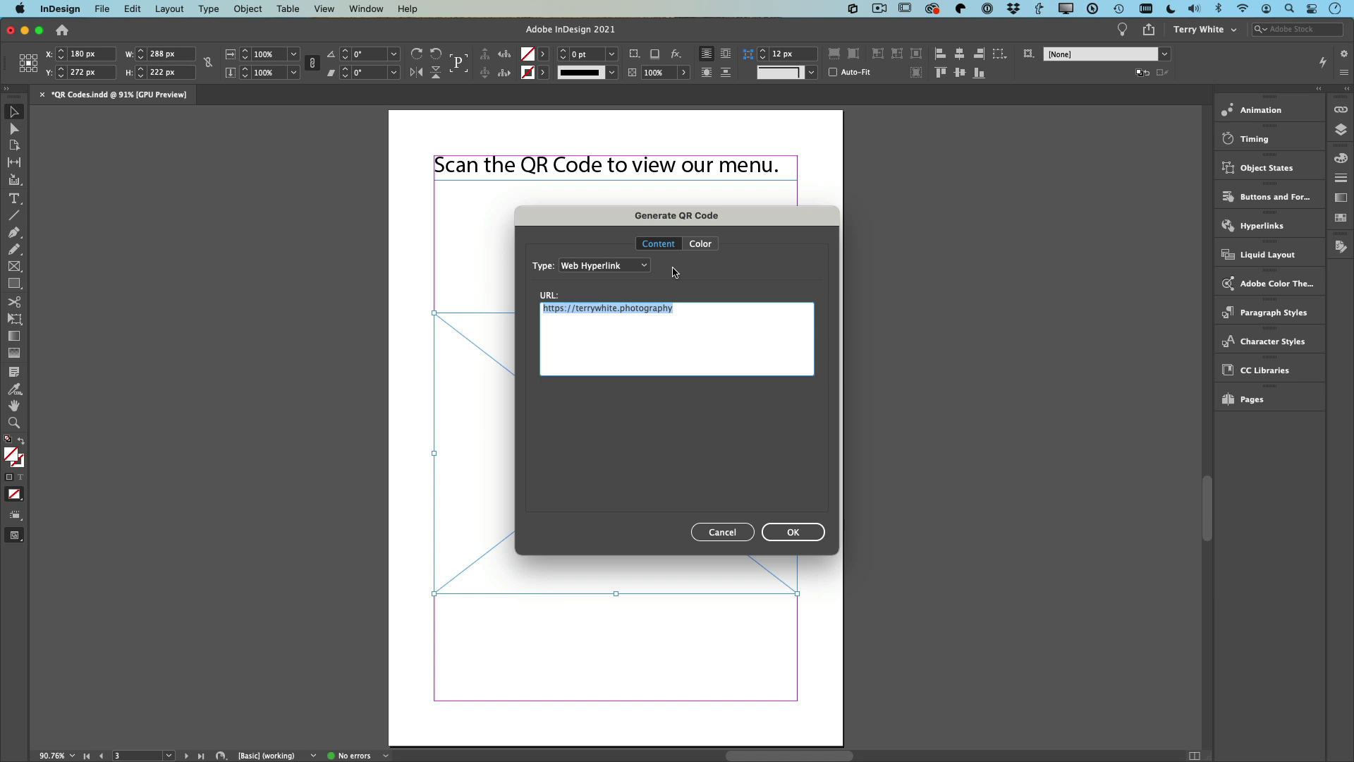
key(BackSpace)
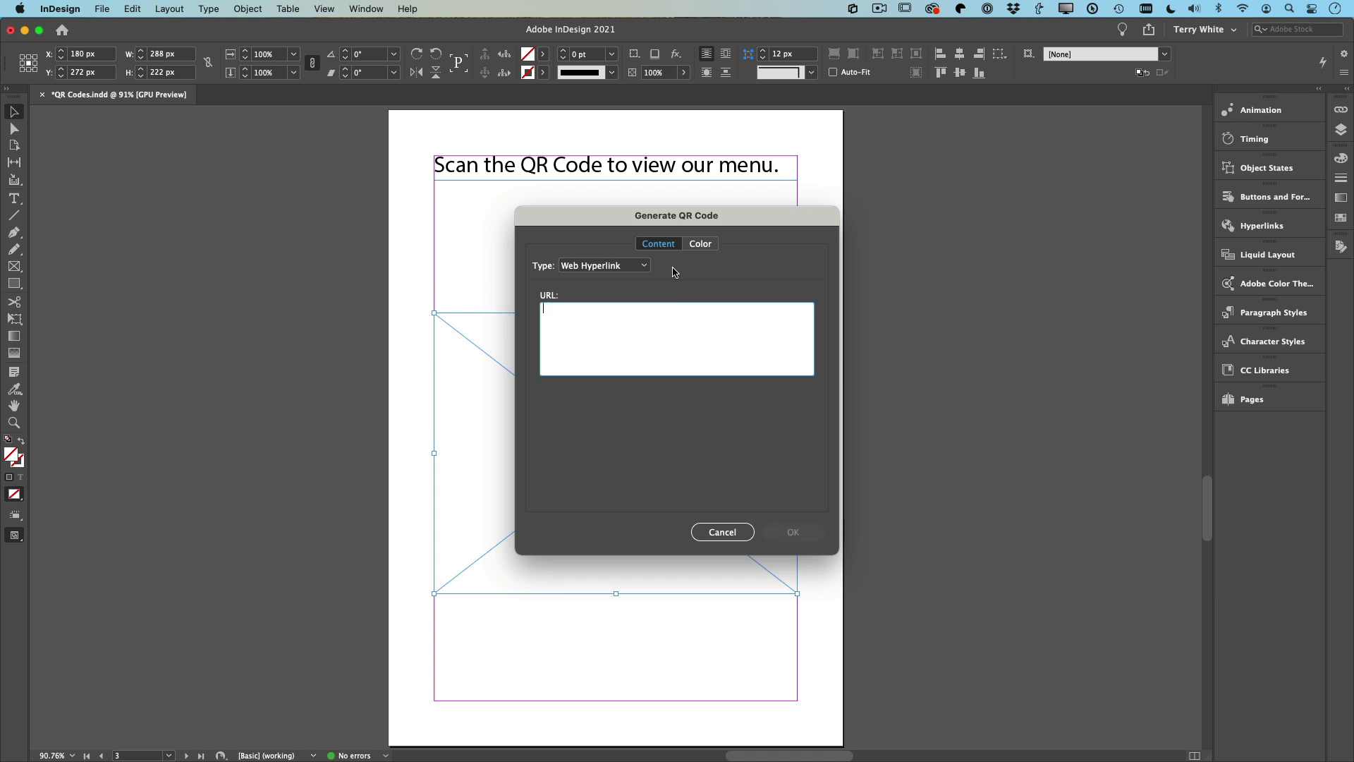
text(https://twhite.me/tw25)
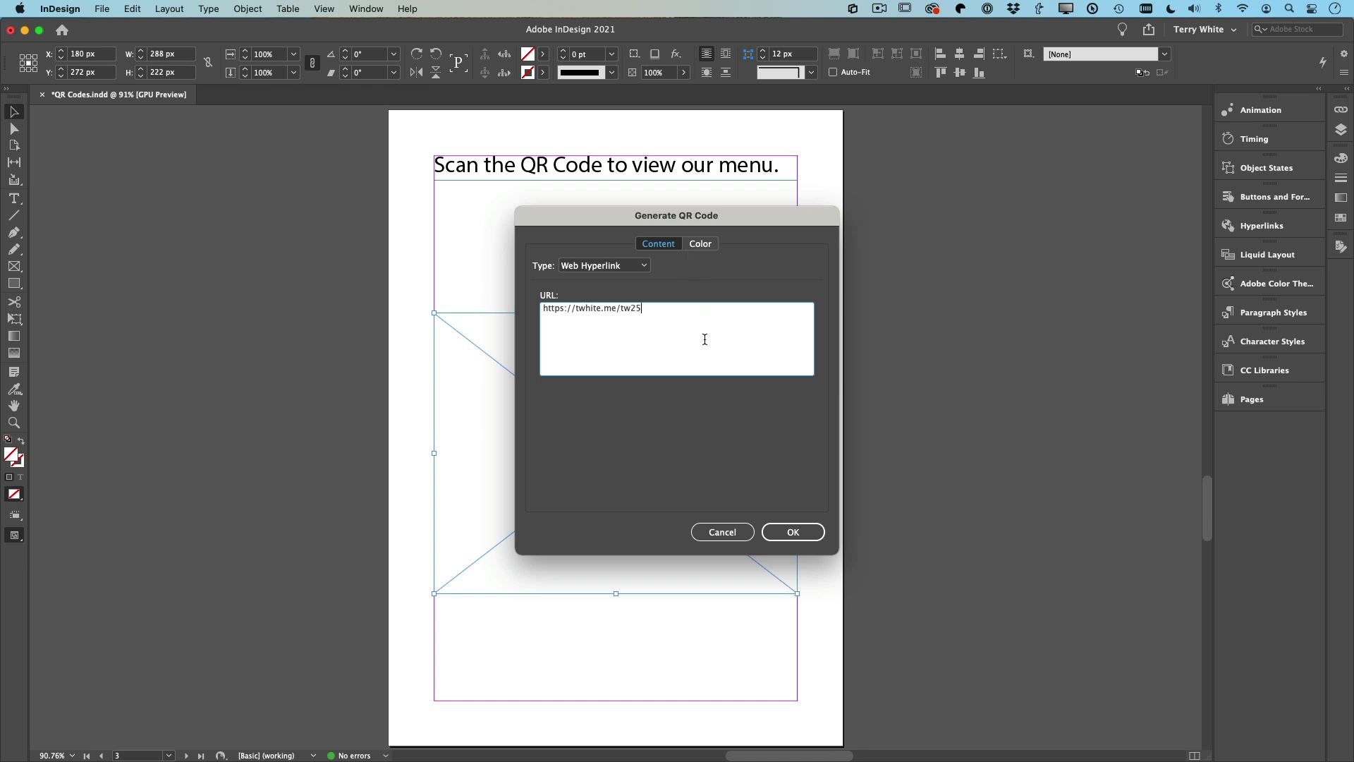
click(786, 534)
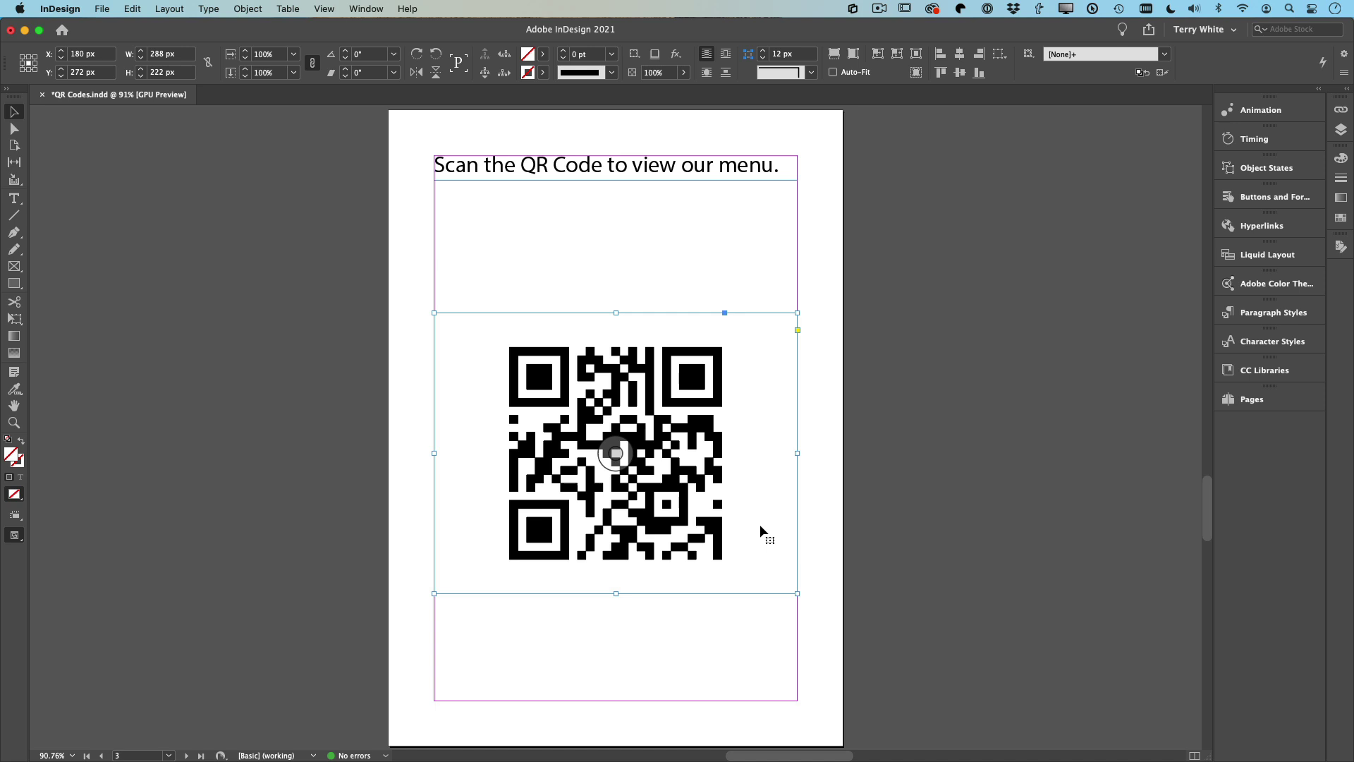
Step: Set the QR frame's display performance to Typical, then to High Quality Display
right_click(709, 473)
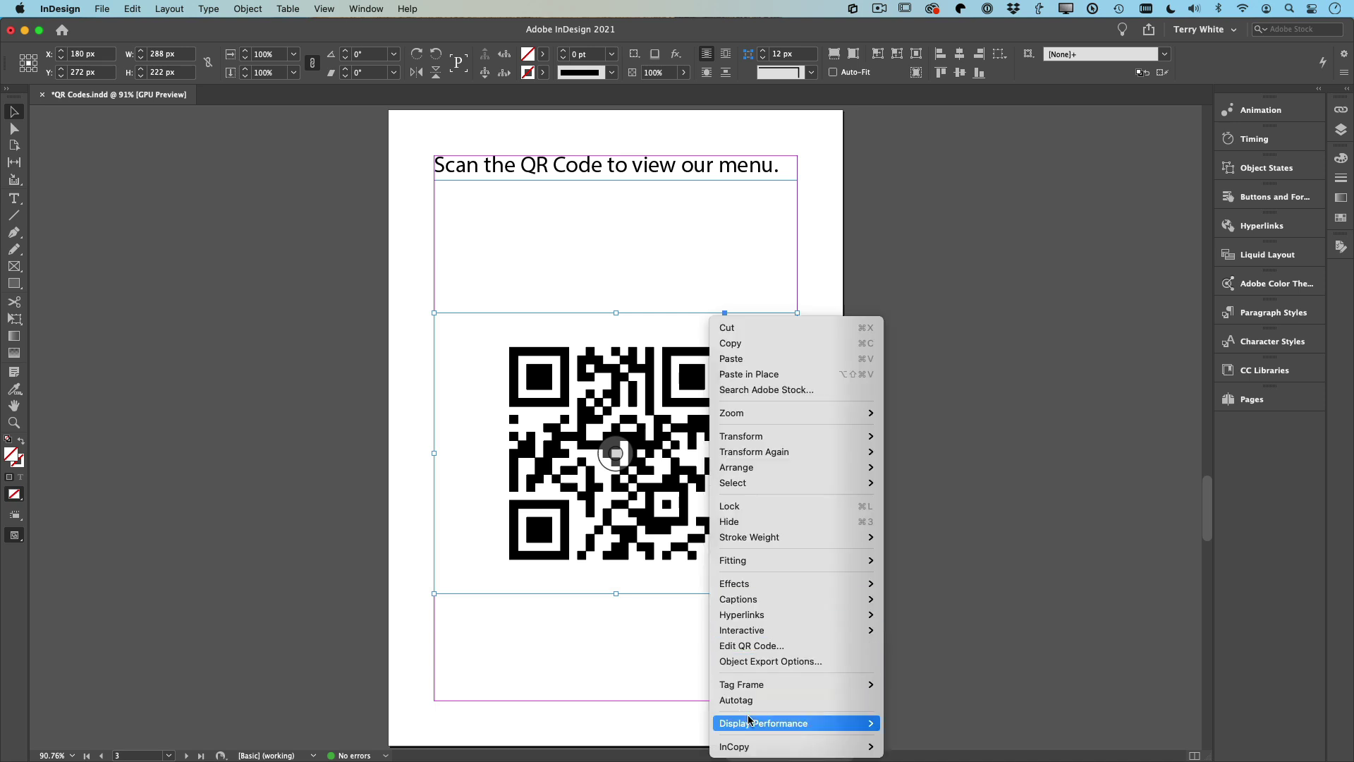
mouse_move(750, 721)
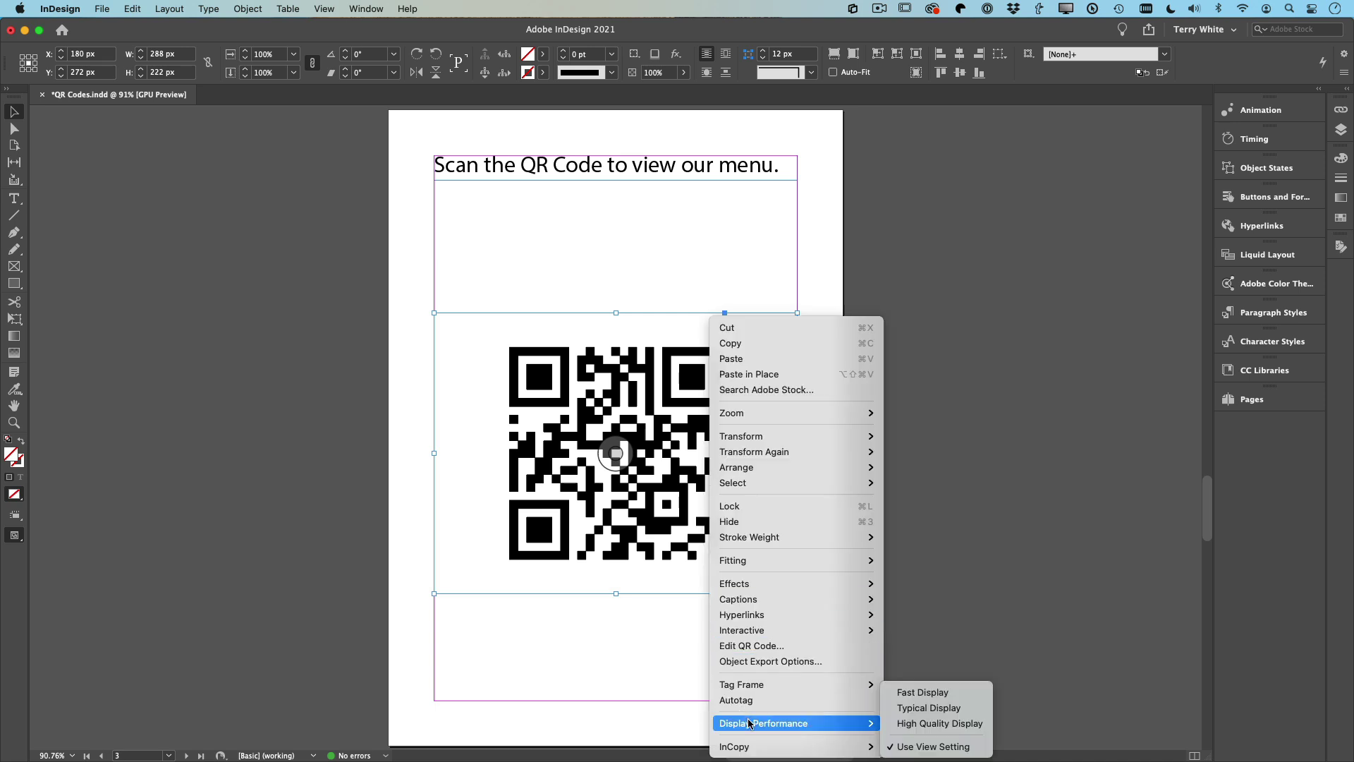
click(963, 709)
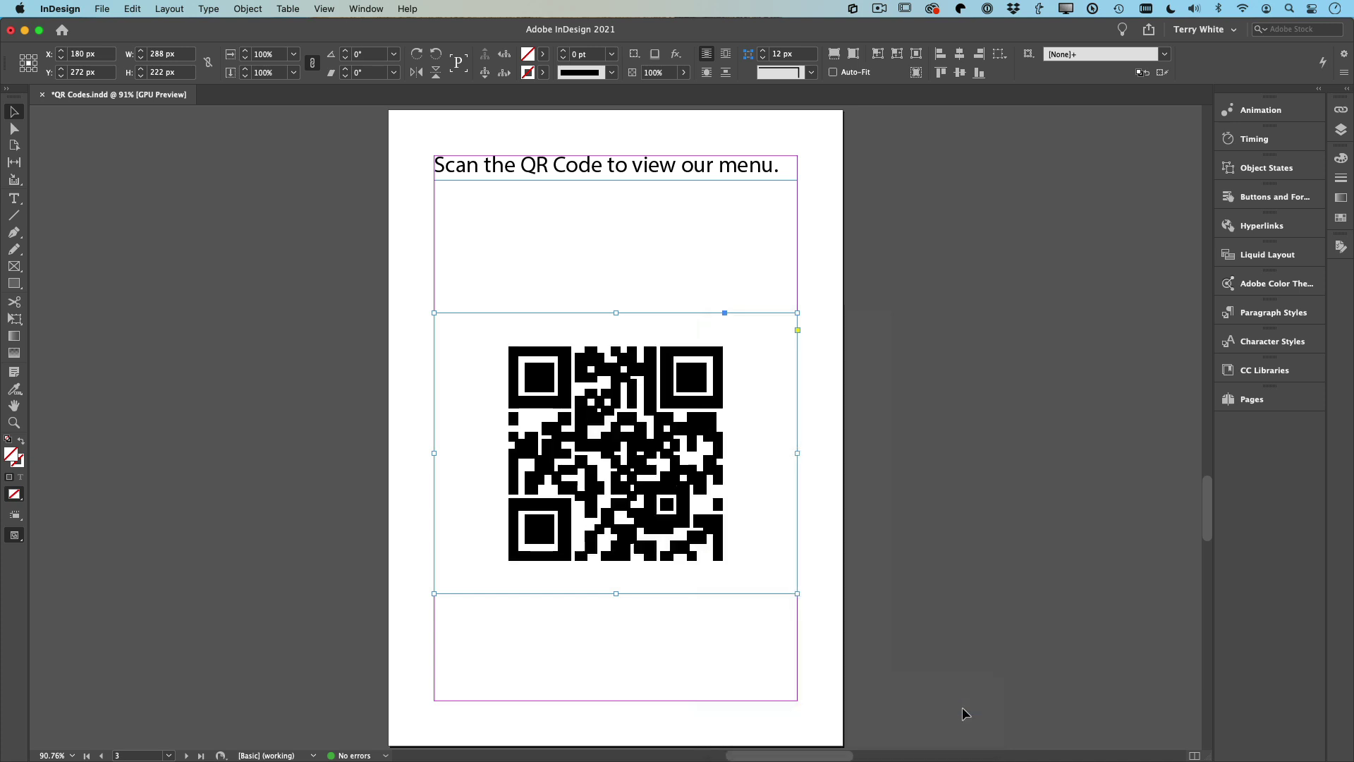
right_click(699, 465)
mouse_move(775, 725)
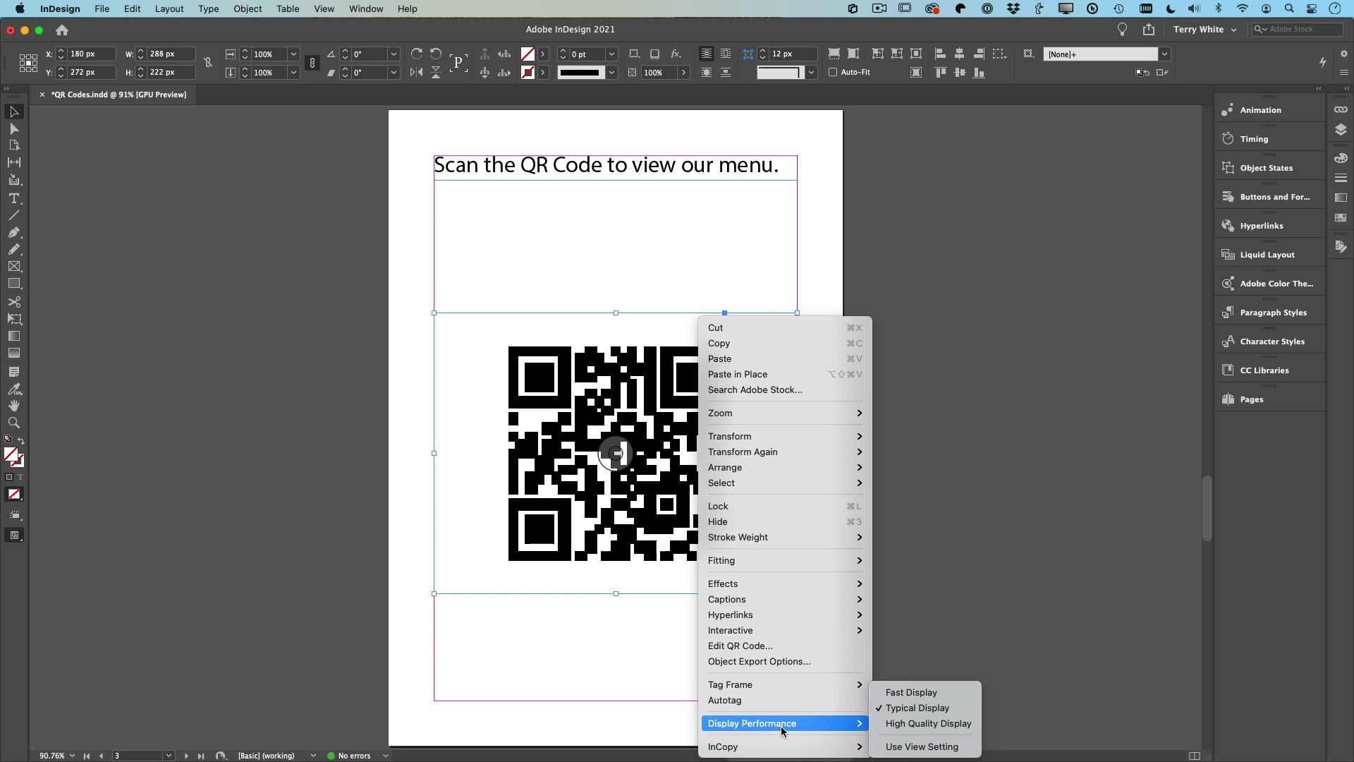
click(917, 724)
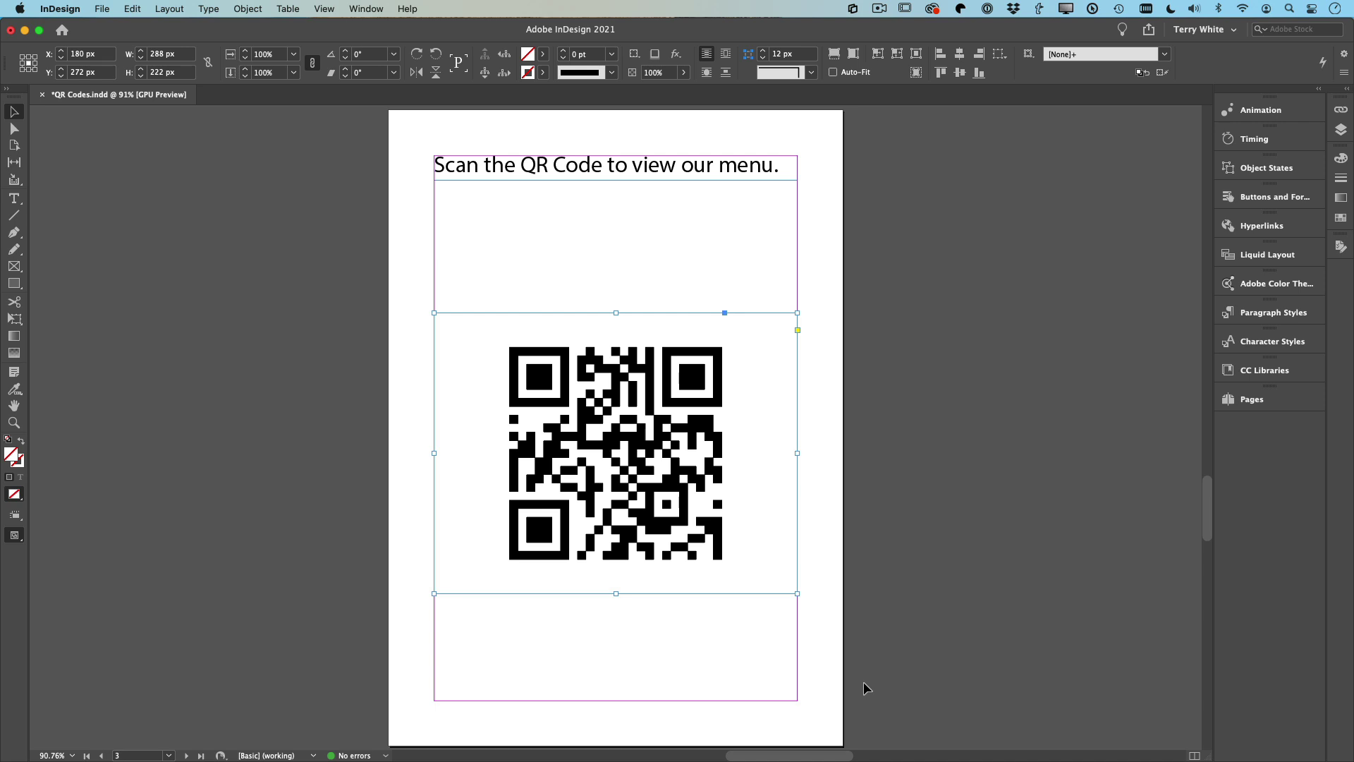
key(super+Tab)
key(super+Tab)
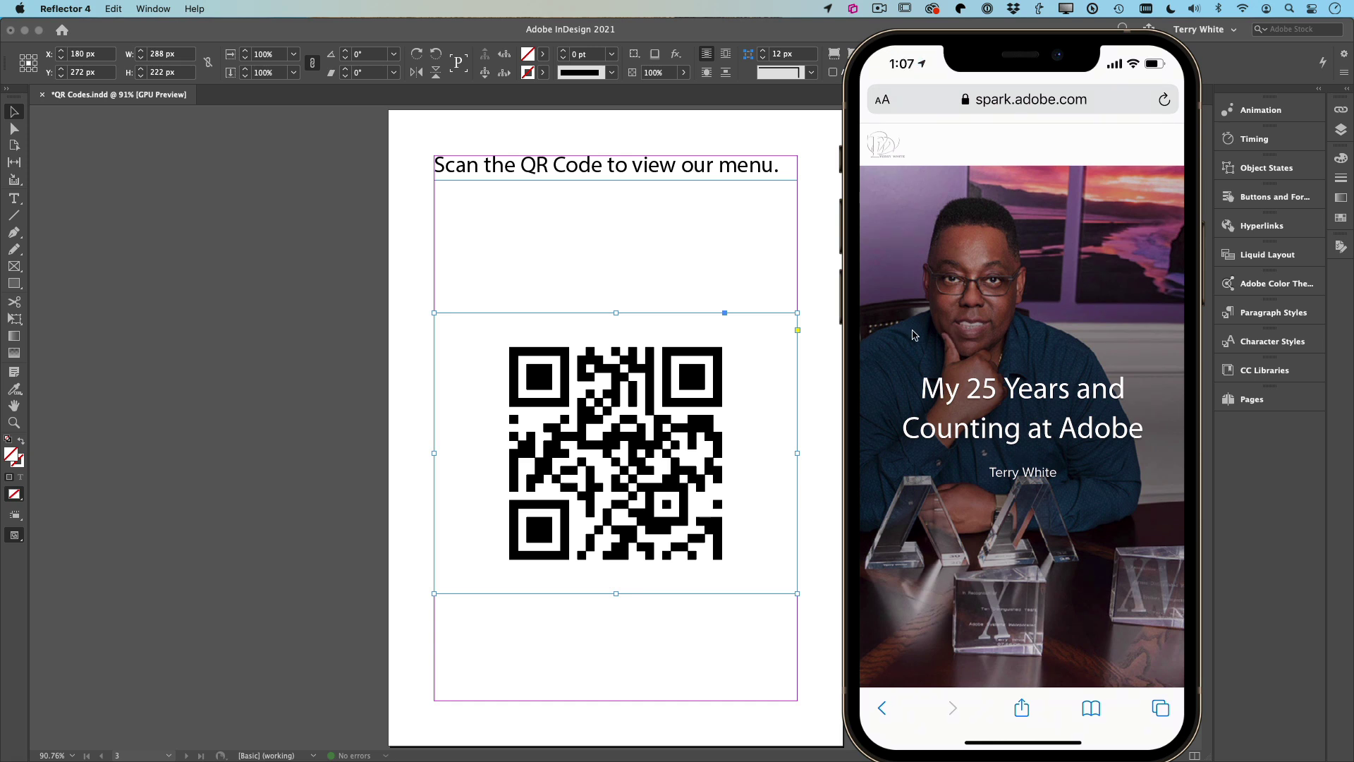
click(811, 300)
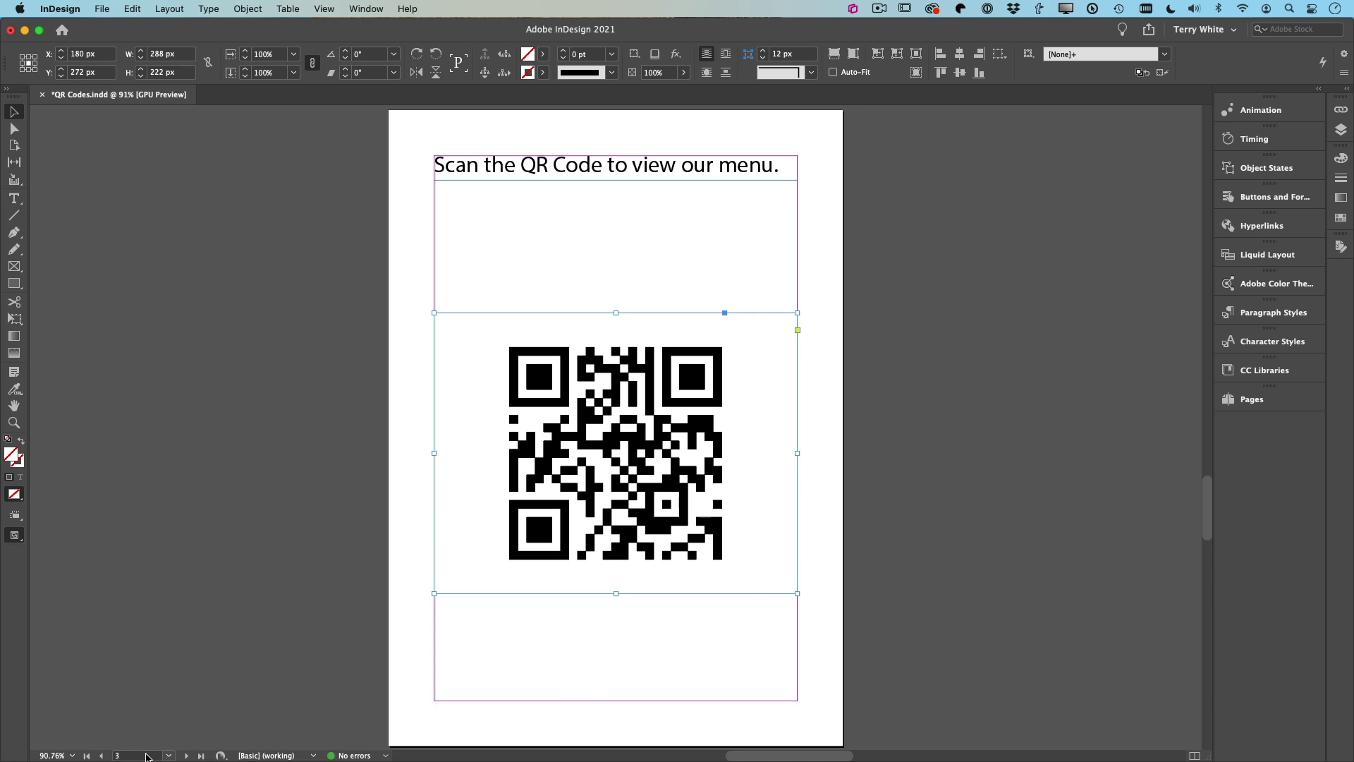
Step: On page 4, zoom in on the business card and draw a 48.668 × 50 px frame at its upper left
click(186, 755)
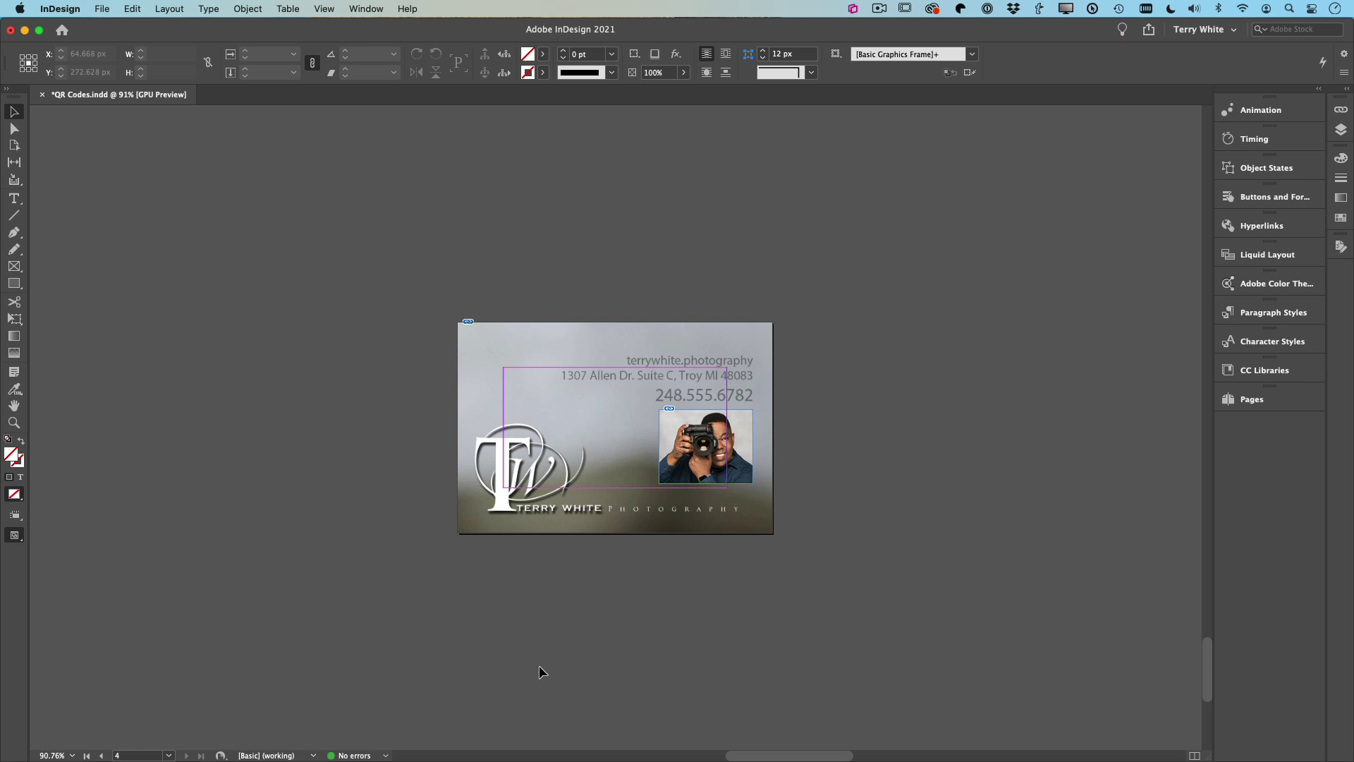
key(super+0)
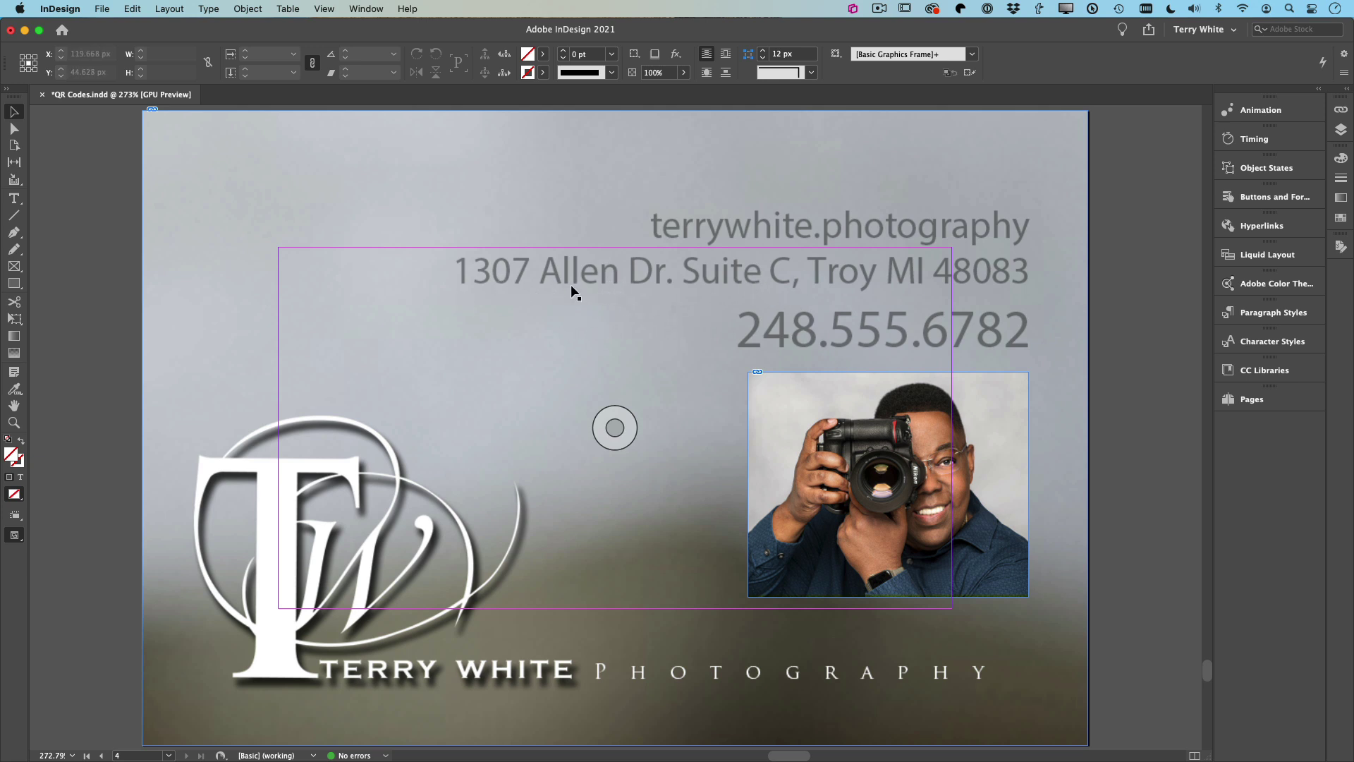
click(15, 267)
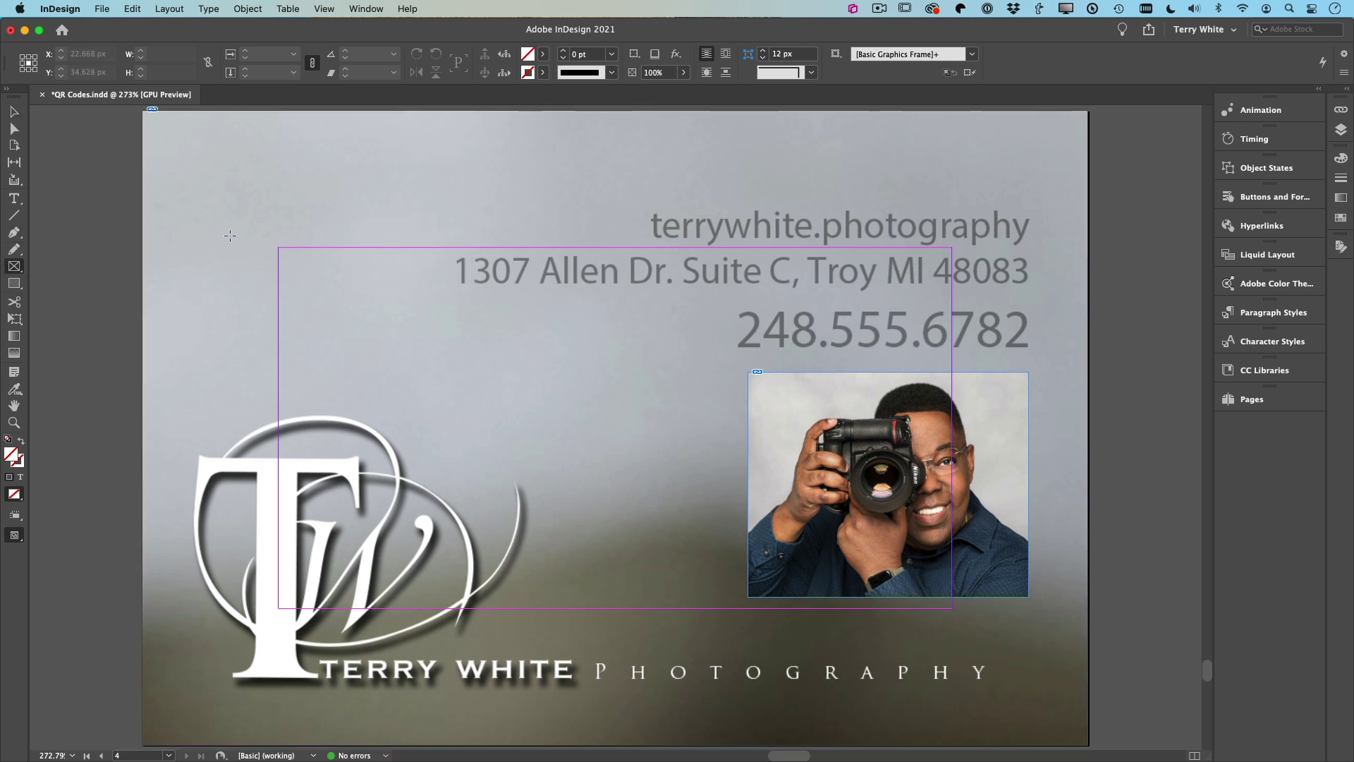
drag(202, 201, 388, 389)
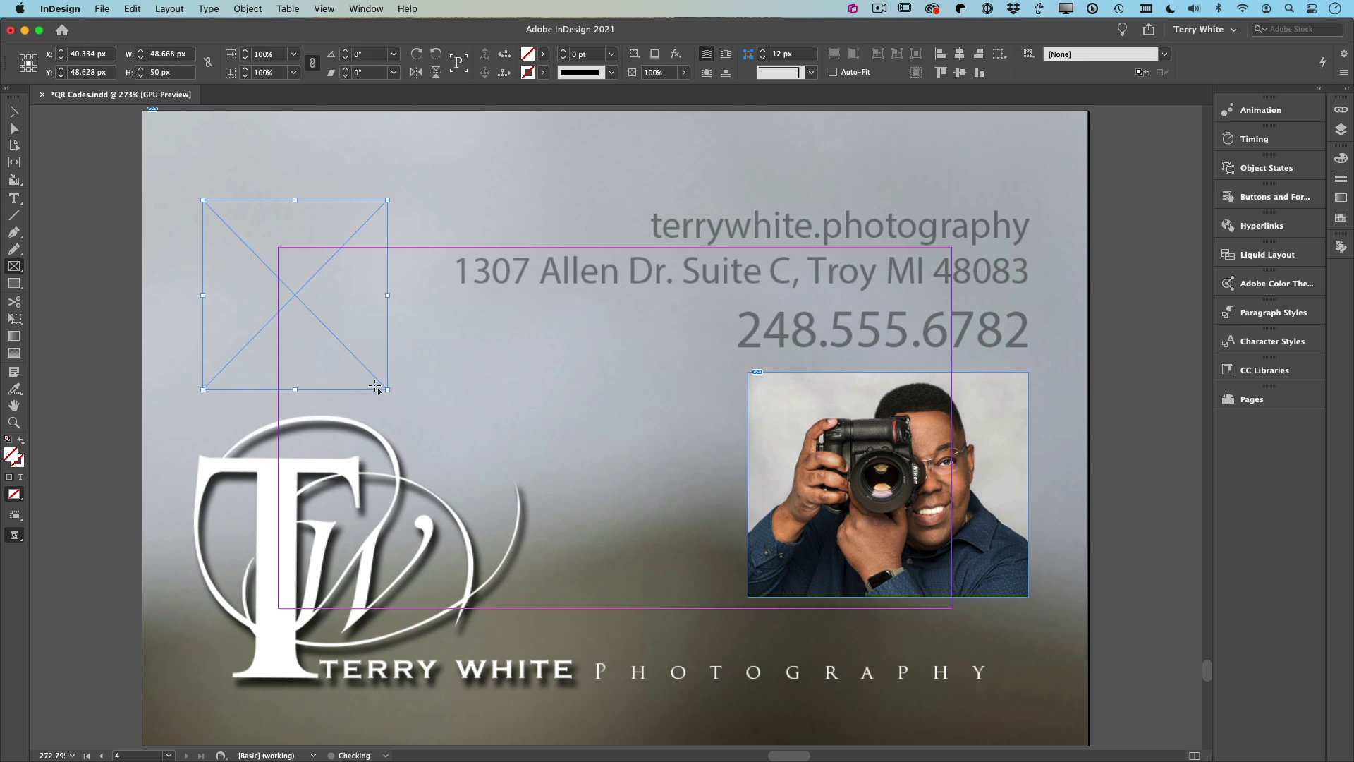
Step: Generate a QR code for the new frame with the photography website address, fixing a typo
click(15, 111)
right_click(333, 293)
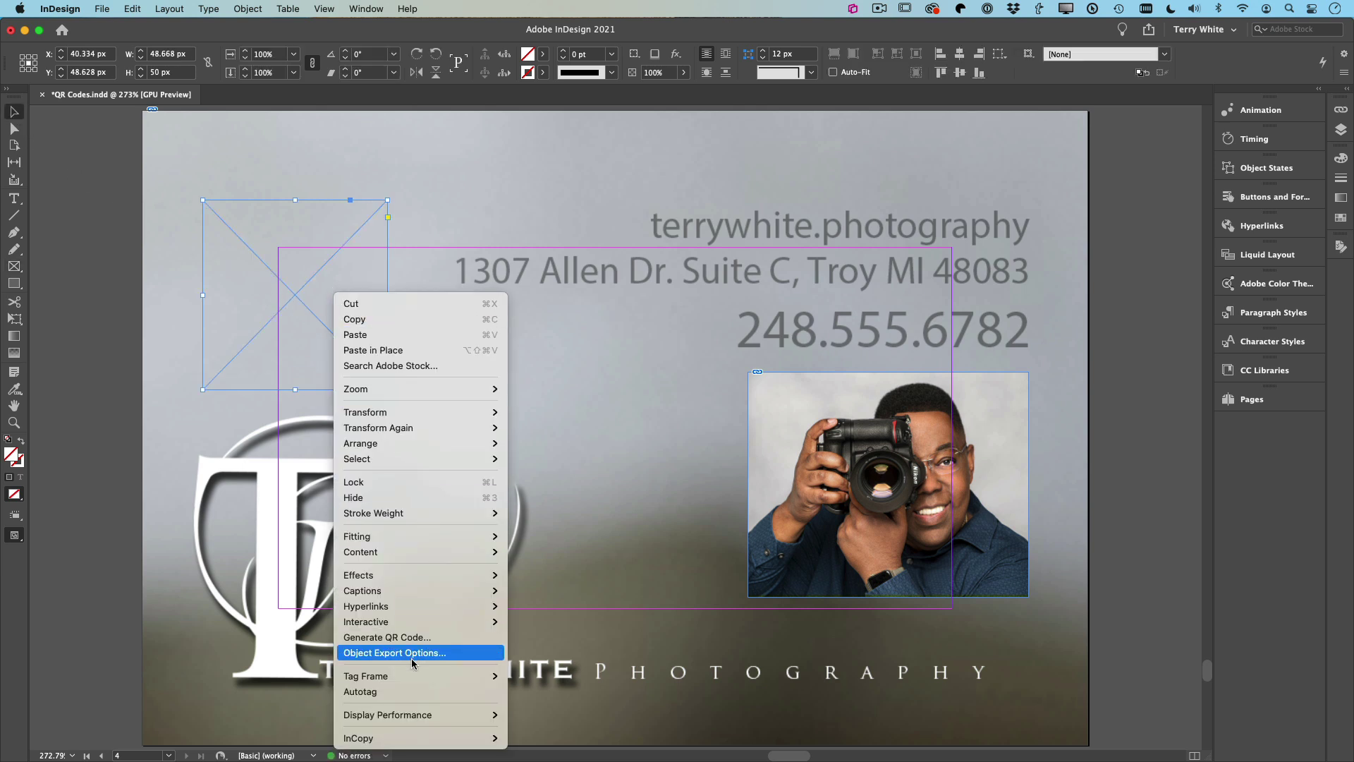
click(421, 639)
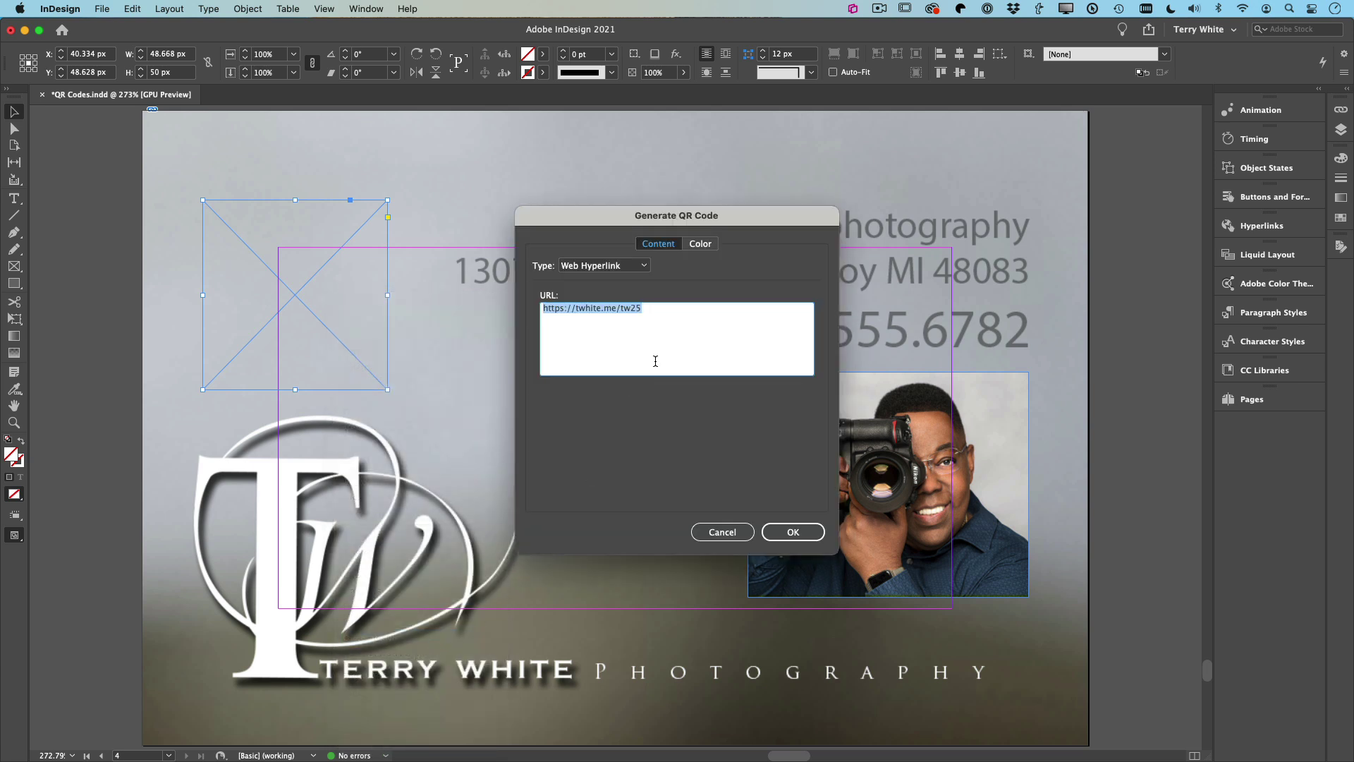
text(htt)
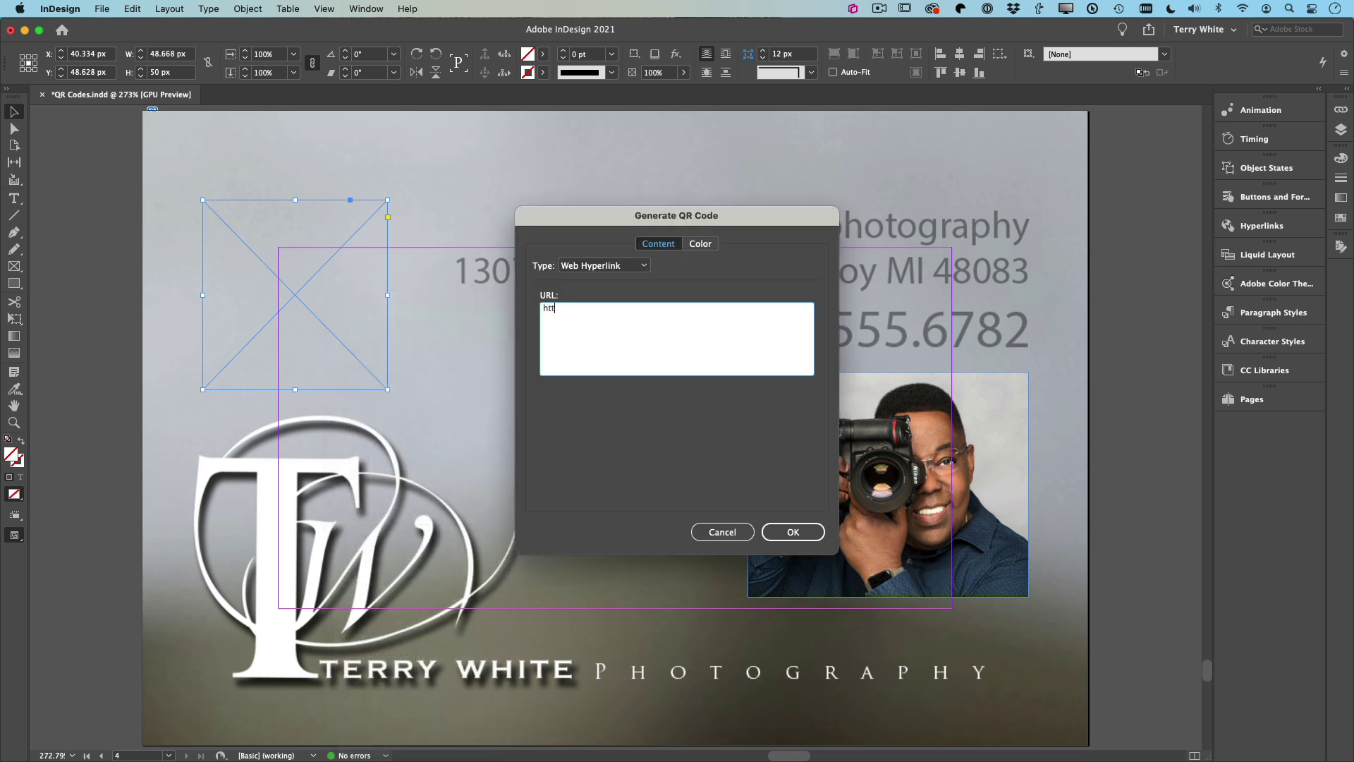
text(ps://terrywhite.phtoograph)
key(BackSpace)
key(BackSpace)
key(BackSpace)
key(BackSpace)
key(BackSpace)
key(BackSpace)
key(BackSpace)
key(BackSpace)
text(otography)
Step: Make the QR code RGB Blue and create it
click(701, 243)
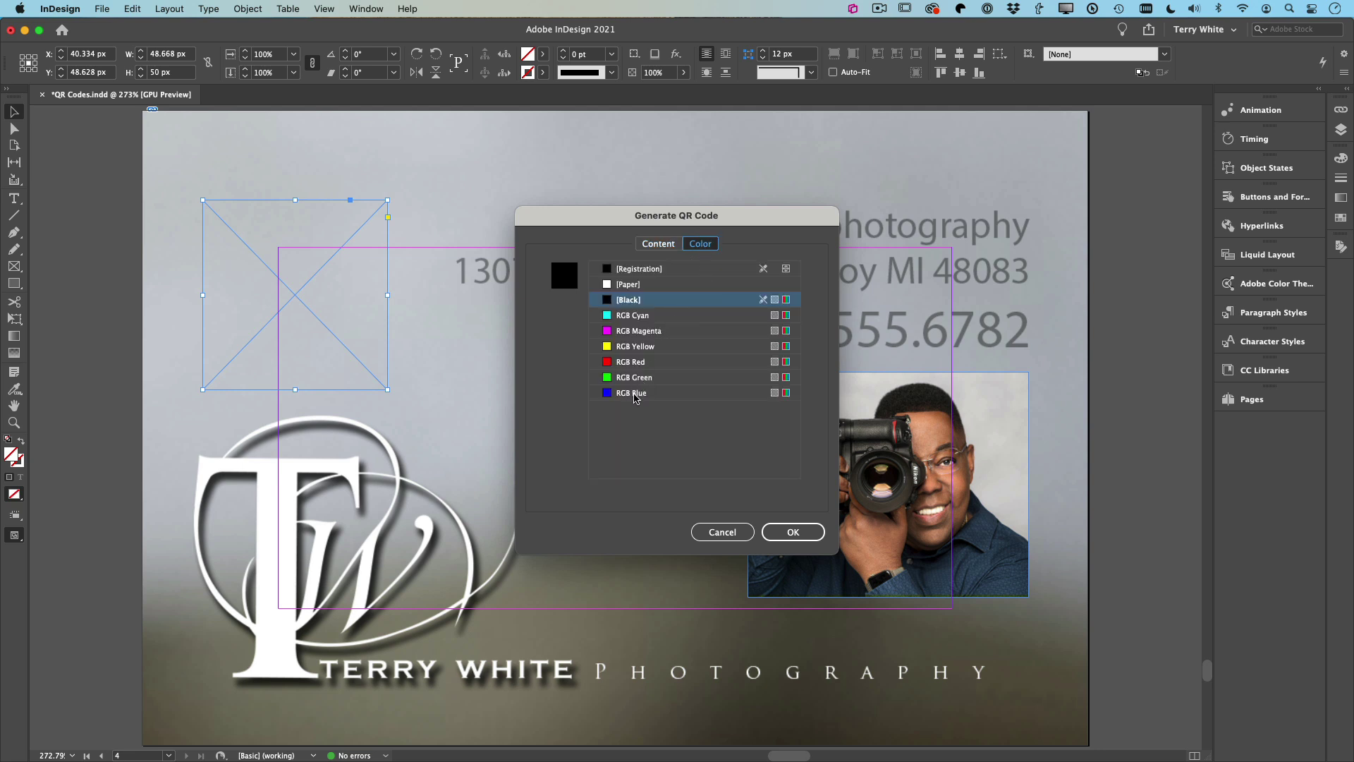
click(635, 393)
click(792, 532)
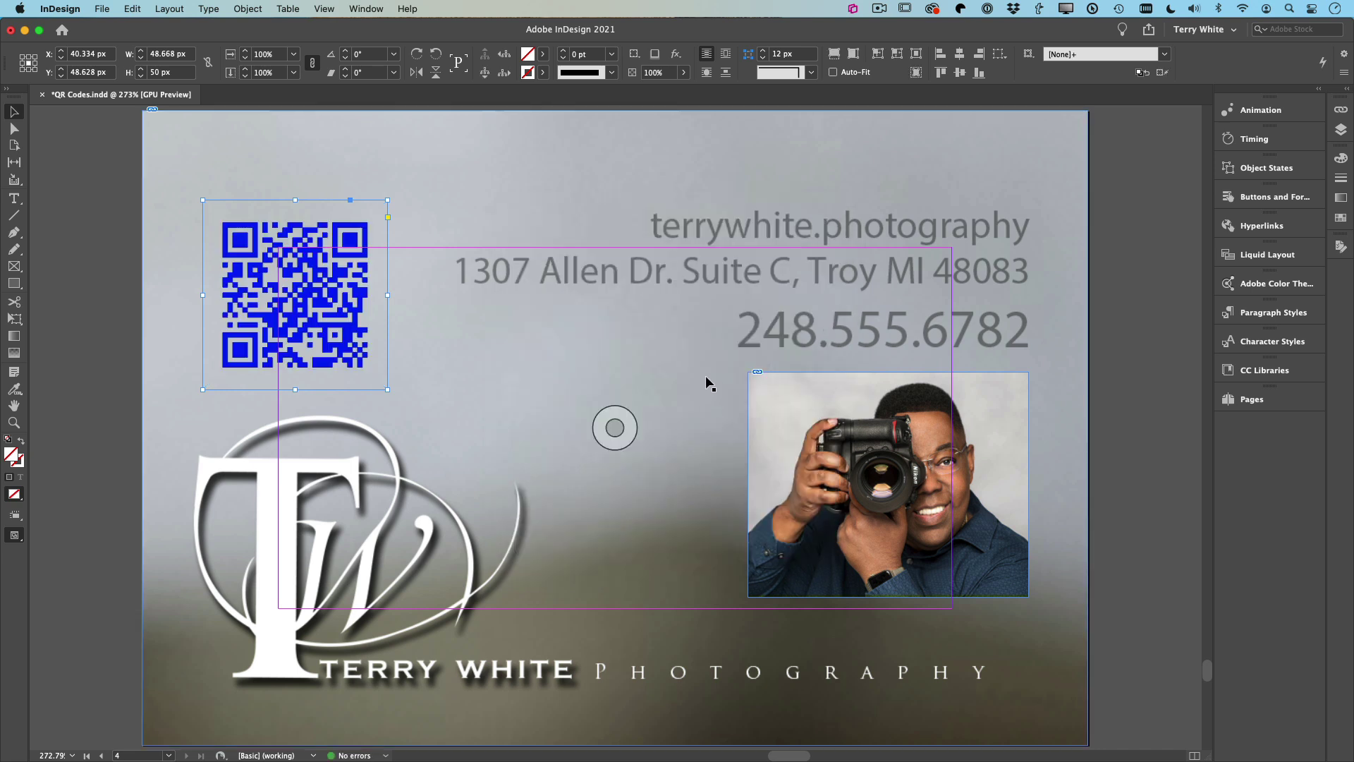
click(574, 202)
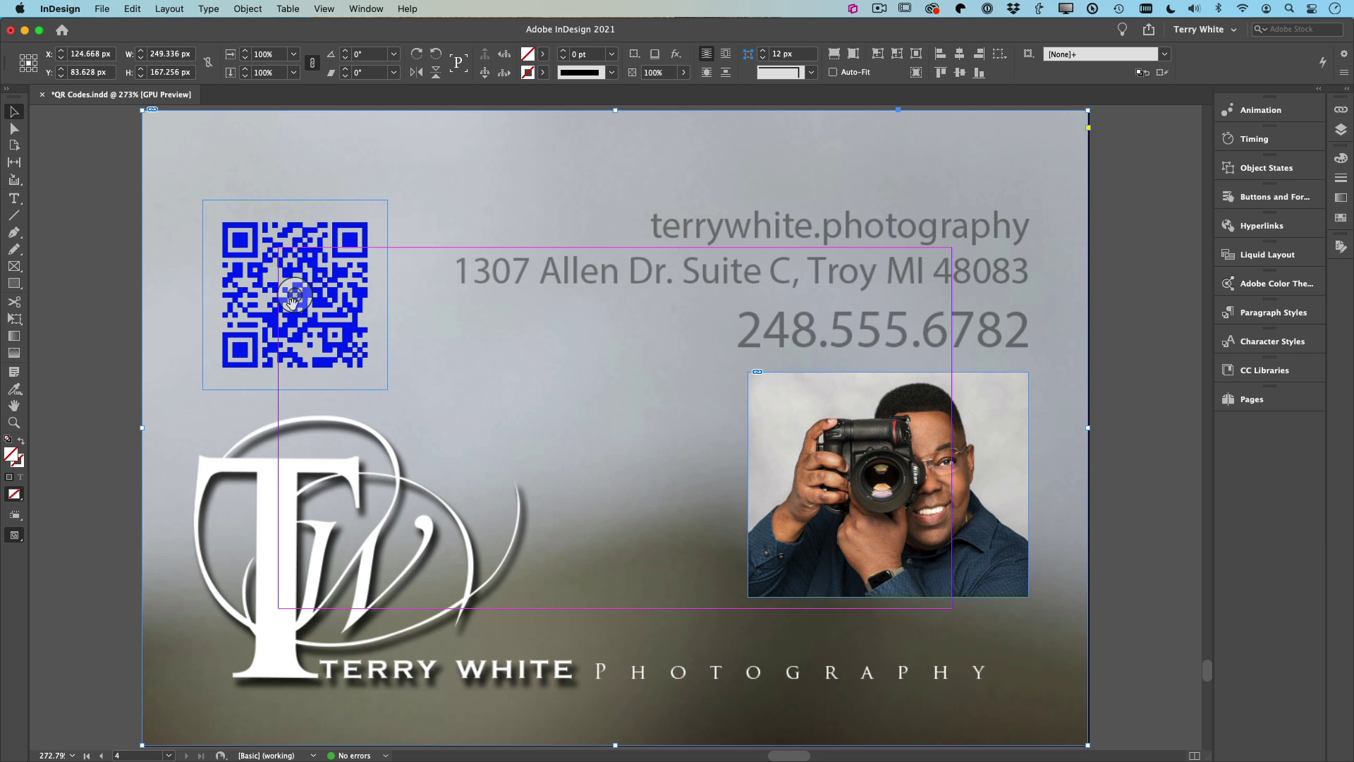
mouse_move(294, 295)
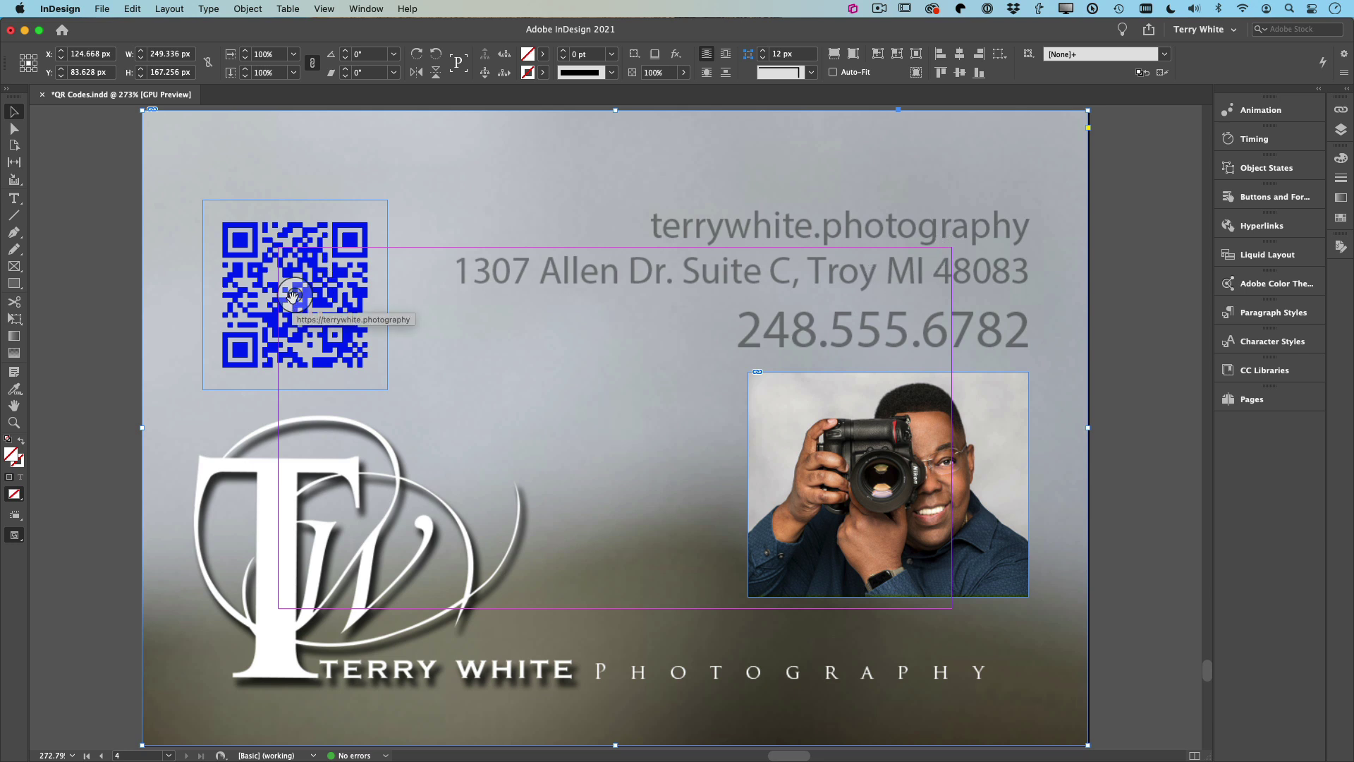